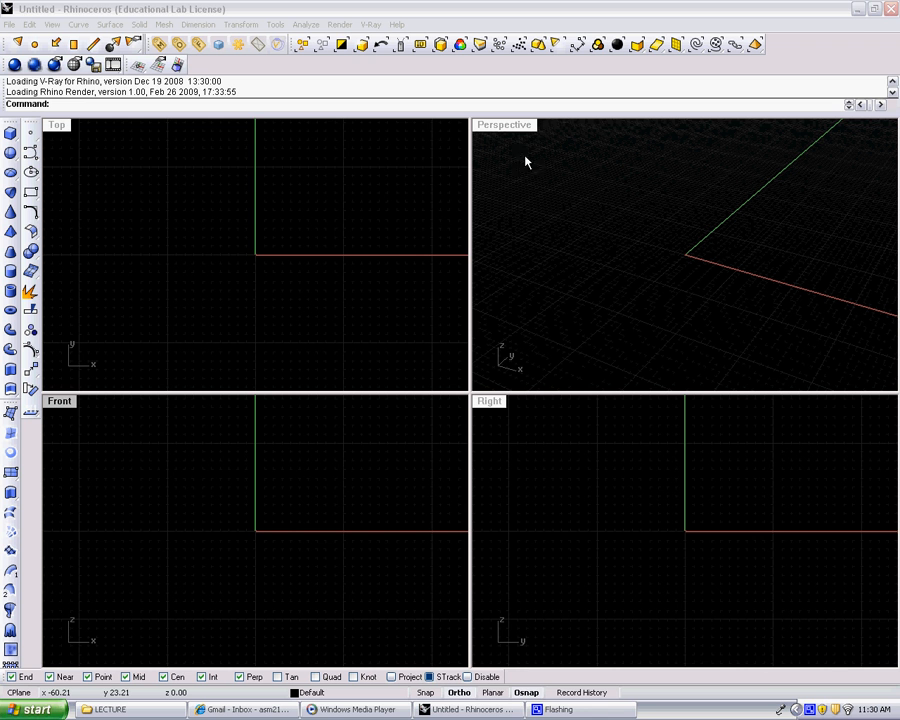
- Maximize the Top viewport to view its grid and restore the four-viewport layout
left_click(155, 180)
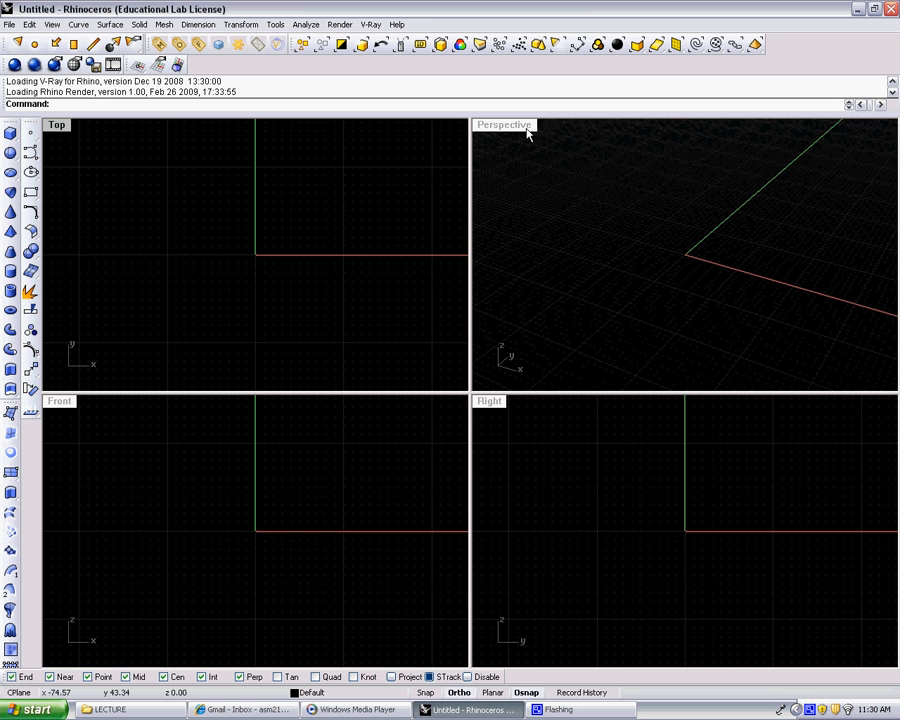
double_click(57, 125)
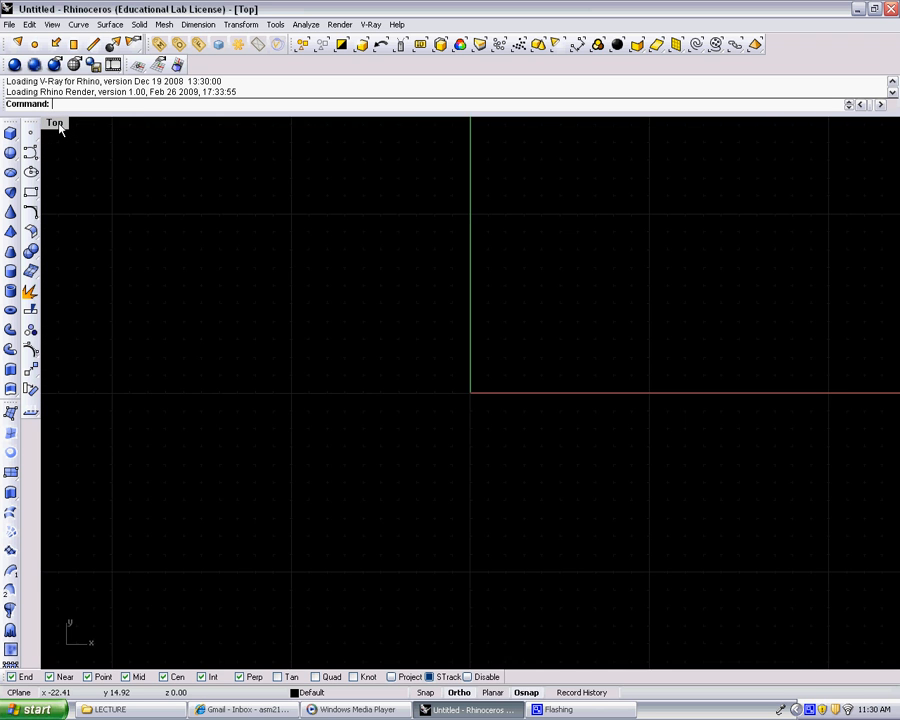
scroll(481, 417, "down", 13)
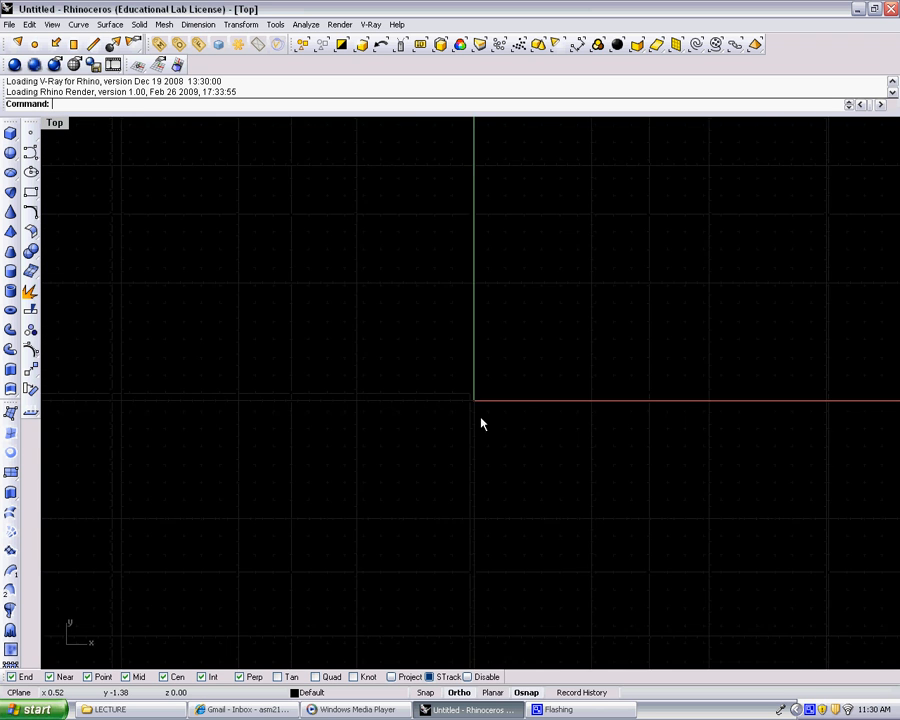
right_click_drag(524, 297, 479, 422)
scroll(481, 428, "up", 3)
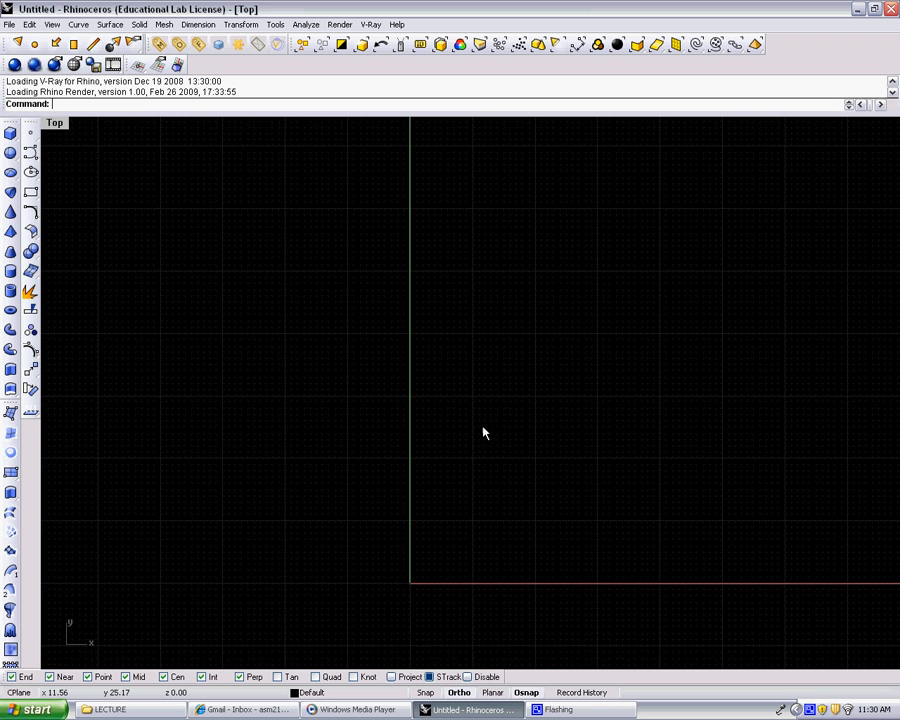
double_click(55, 123)
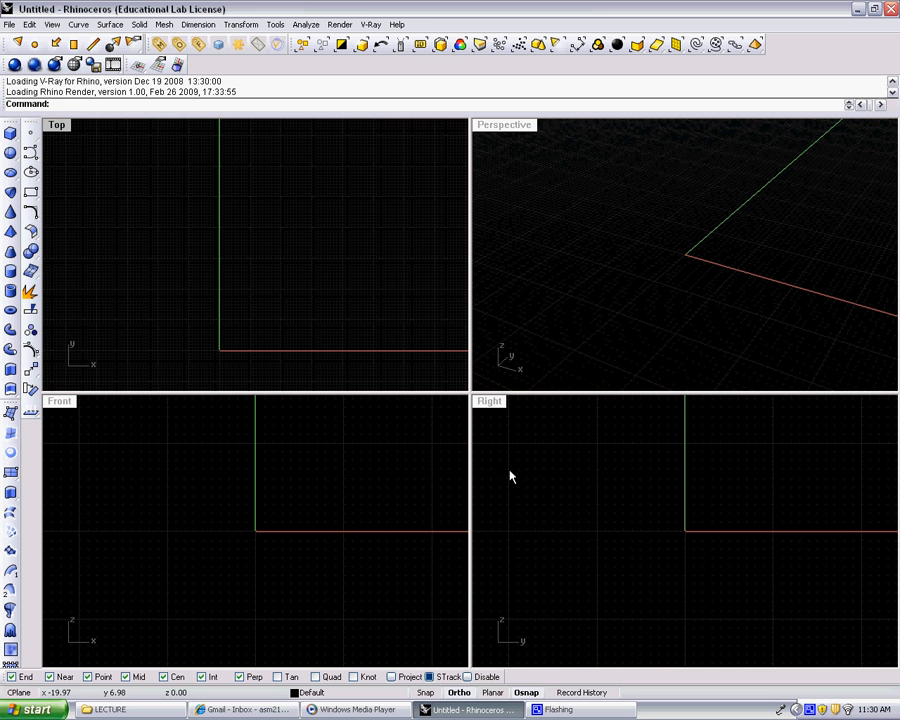
- Maximize the Perspective viewport, view the grid from a frontal angle, and restore the four-viewport layout
double_click(520, 133)
scroll(512, 438, "down", 3)
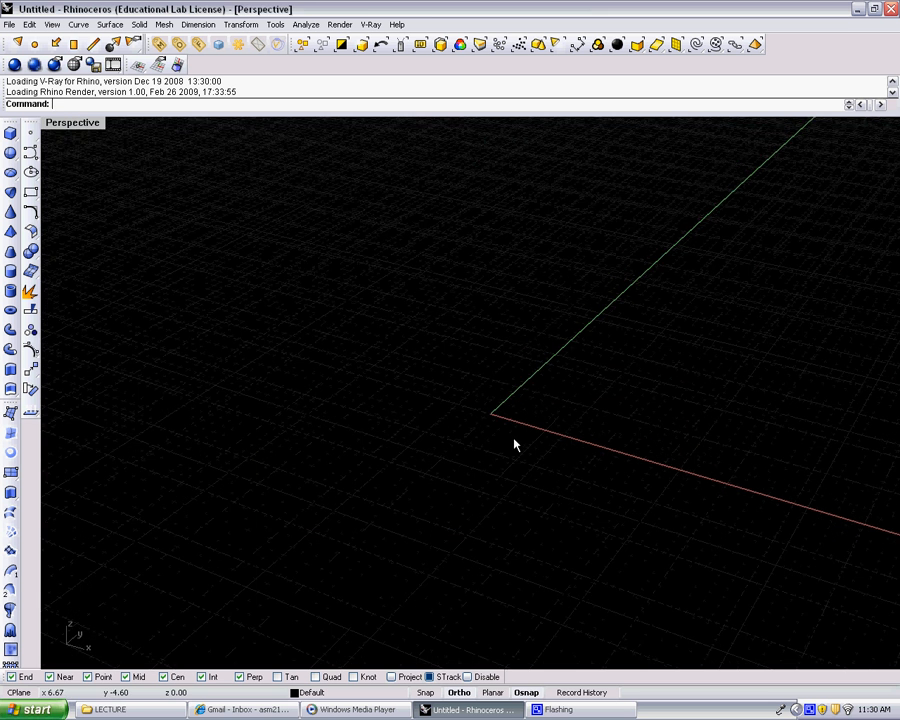
right_click_drag(534, 430, 536, 366)
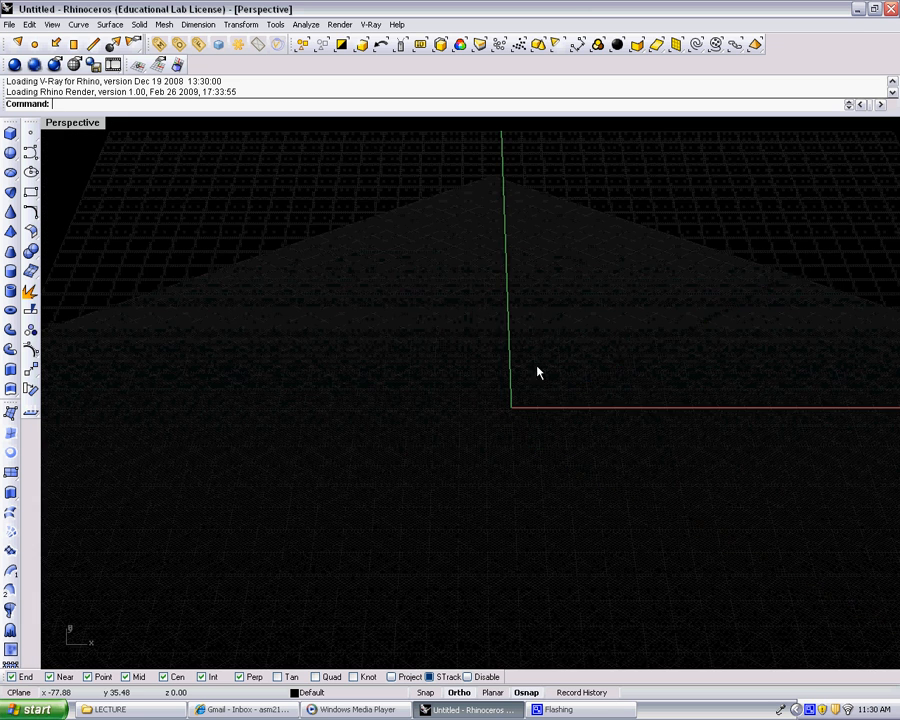
double_click(75, 126)
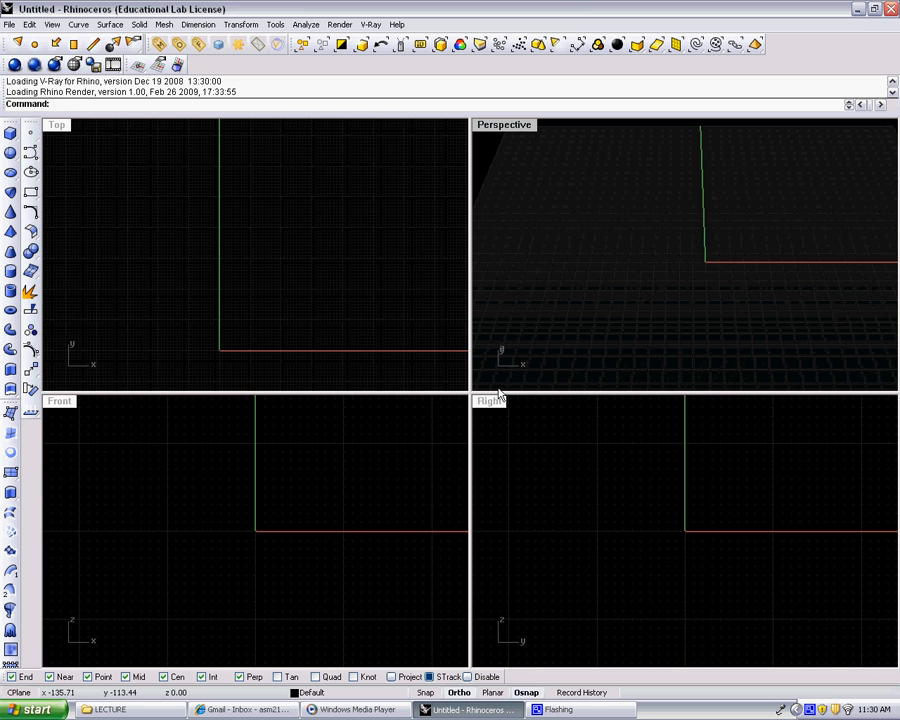
- Look over the Perspective viewport's display and view options and view its grid from an oblique angle
left_click(502, 128)
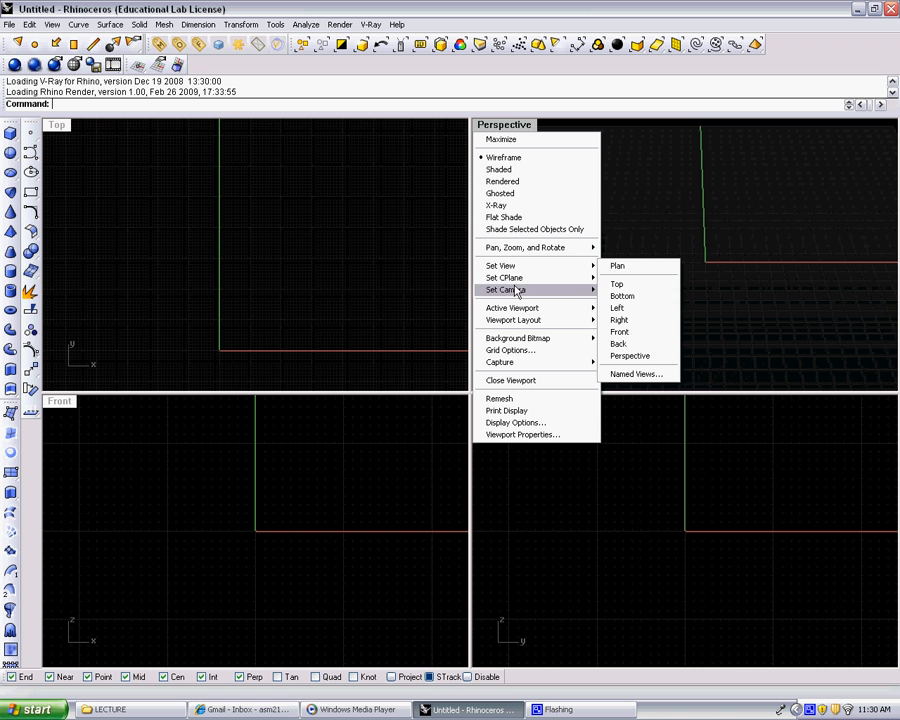
mouse_move(512, 270)
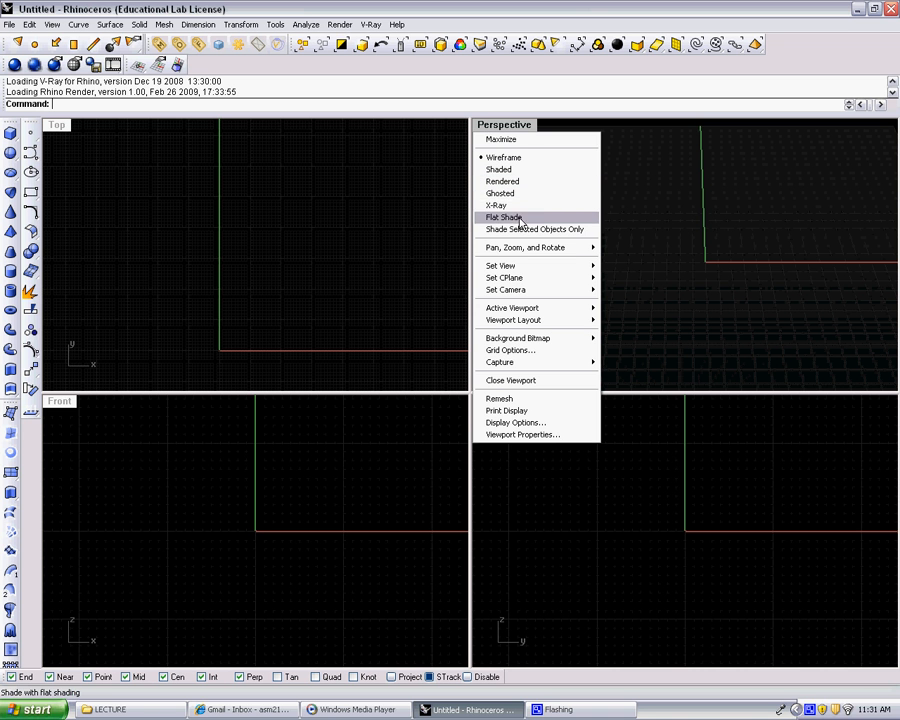
left_click(498, 131)
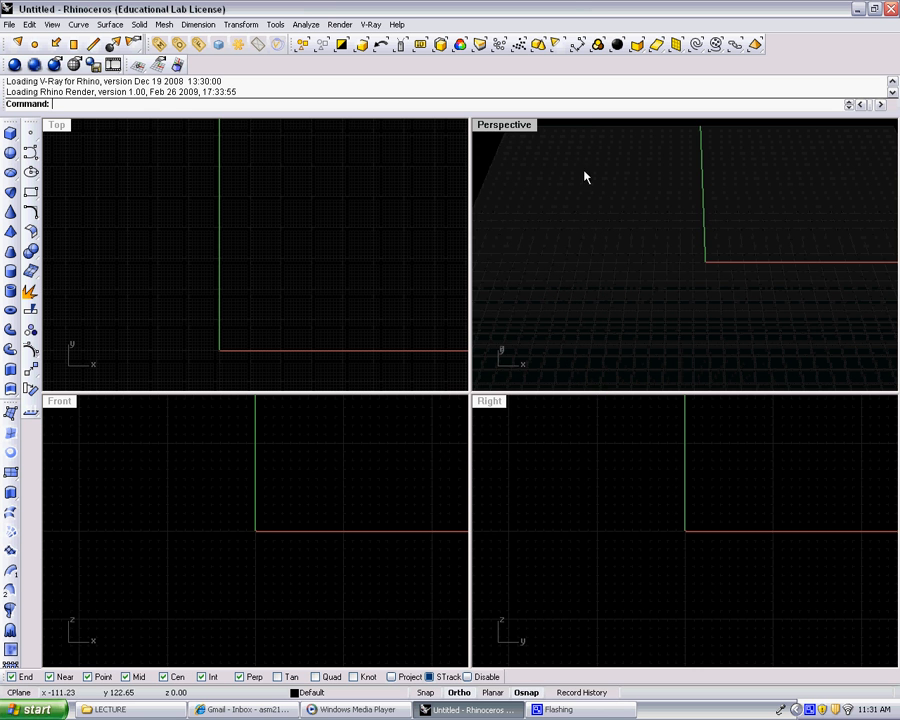
scroll(681, 286, "down", 3)
right_click_drag(661, 289, 765, 270)
scroll(733, 254, "up", 3)
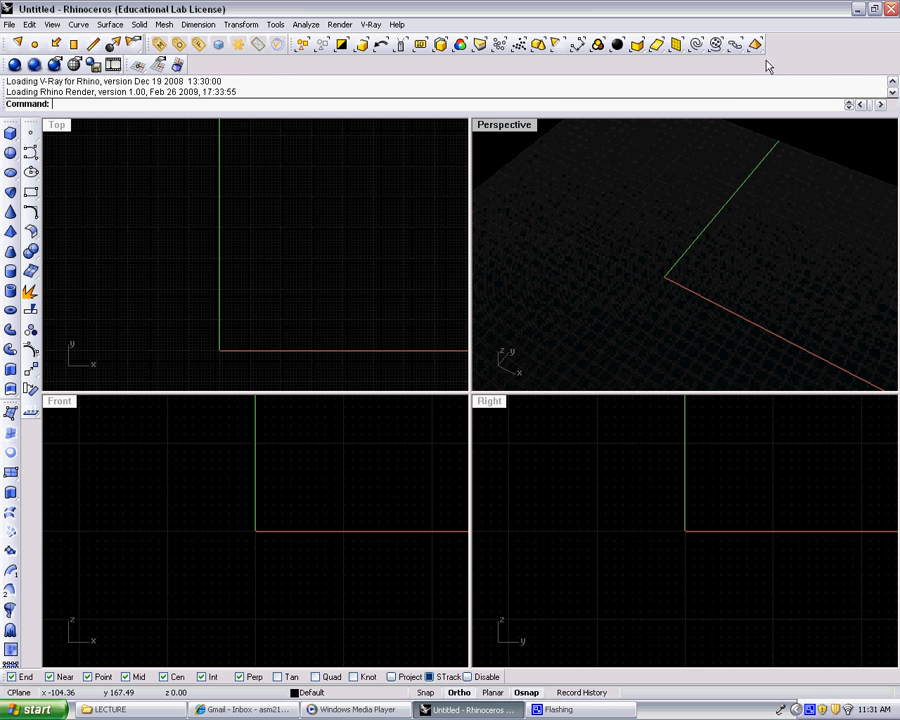
- Show the default Curve toolbar and place it floating over the Top viewport
right_click(805, 57)
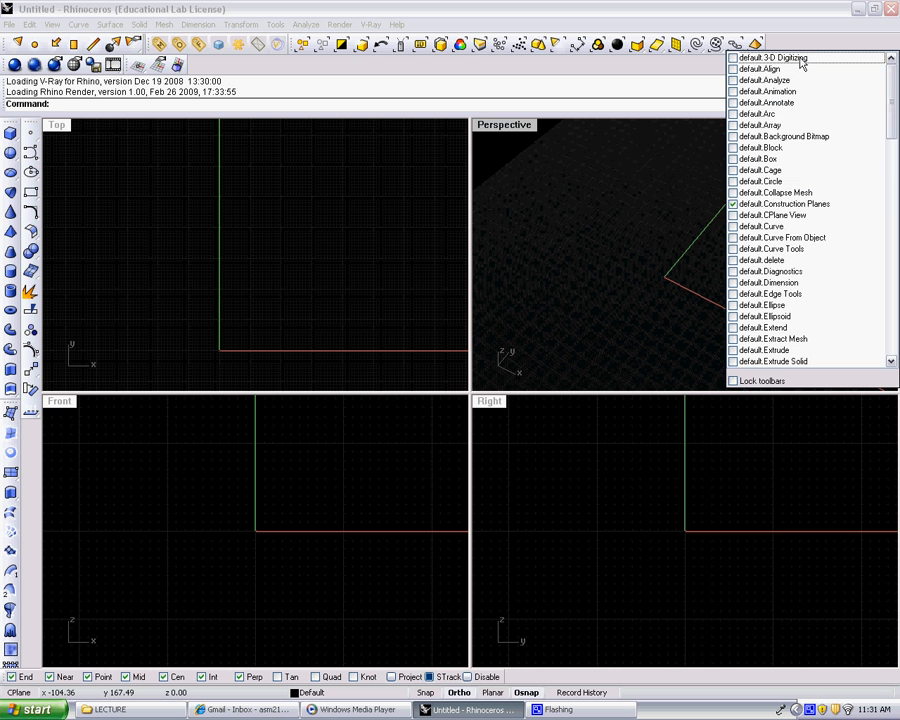
mouse_move(893, 113)
left_mouse_down()
mouse_move(893, 323)
mouse_move(895, 110)
left_mouse_up()
left_click_drag(895, 108, 895, 113)
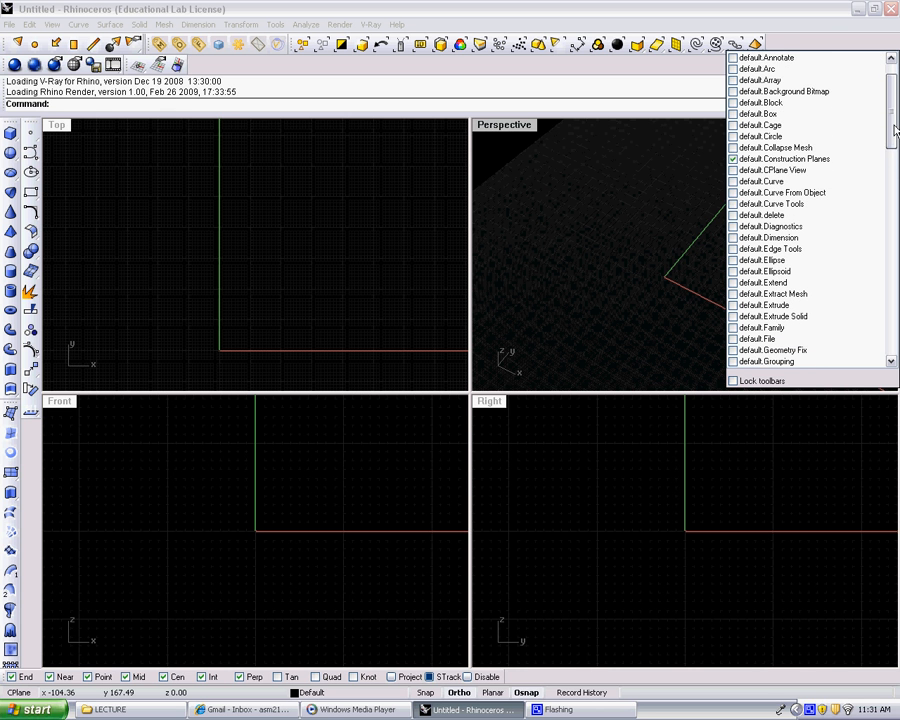
left_click(733, 181)
left_click(290, 192)
left_click_drag(280, 190, 208, 193)
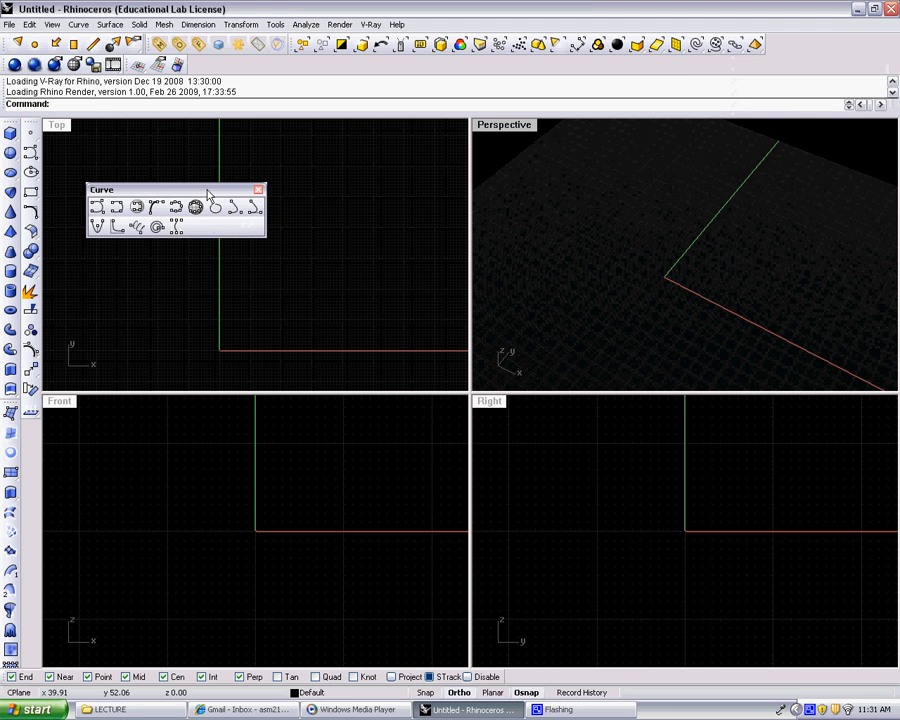
- Hide the default Surface toolbar and show it again
right_click(787, 56)
left_click_drag(890, 141, 895, 313)
left_click(733, 352)
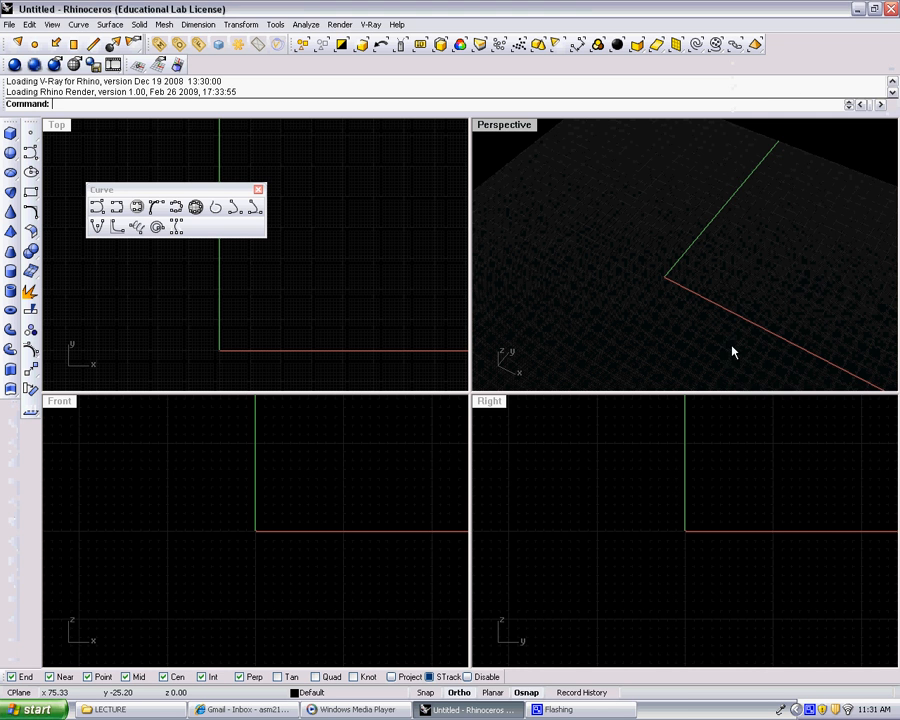
right_click(796, 64)
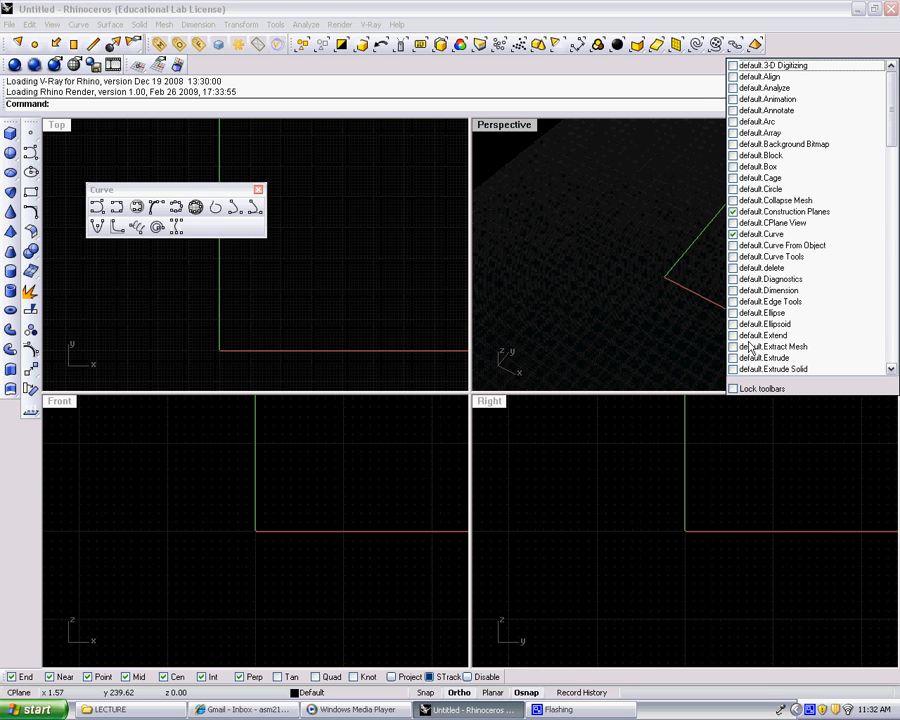
left_click_drag(895, 113, 895, 292)
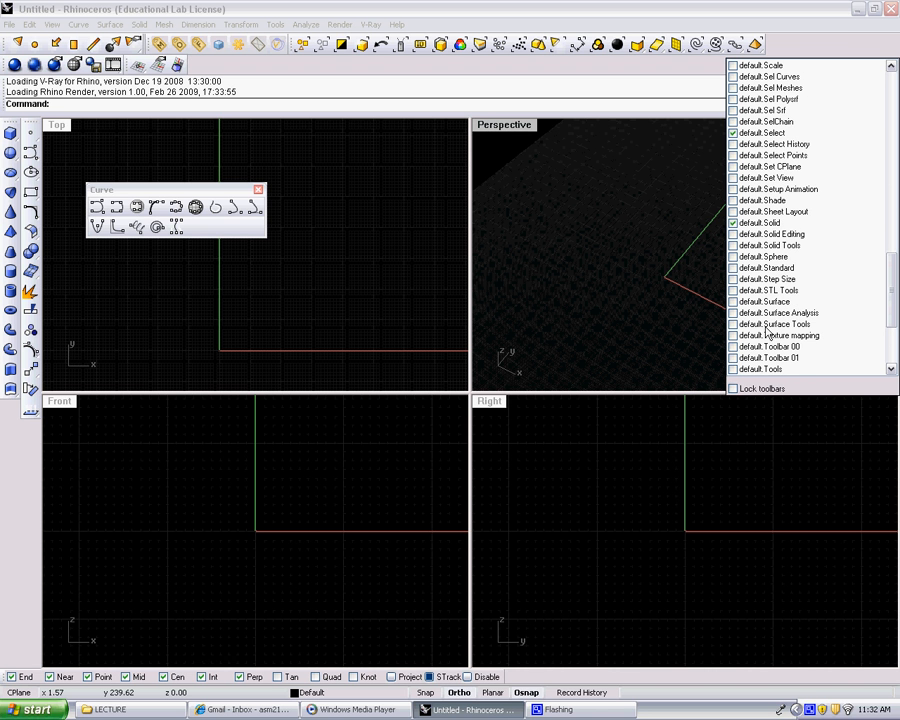
left_click(733, 301)
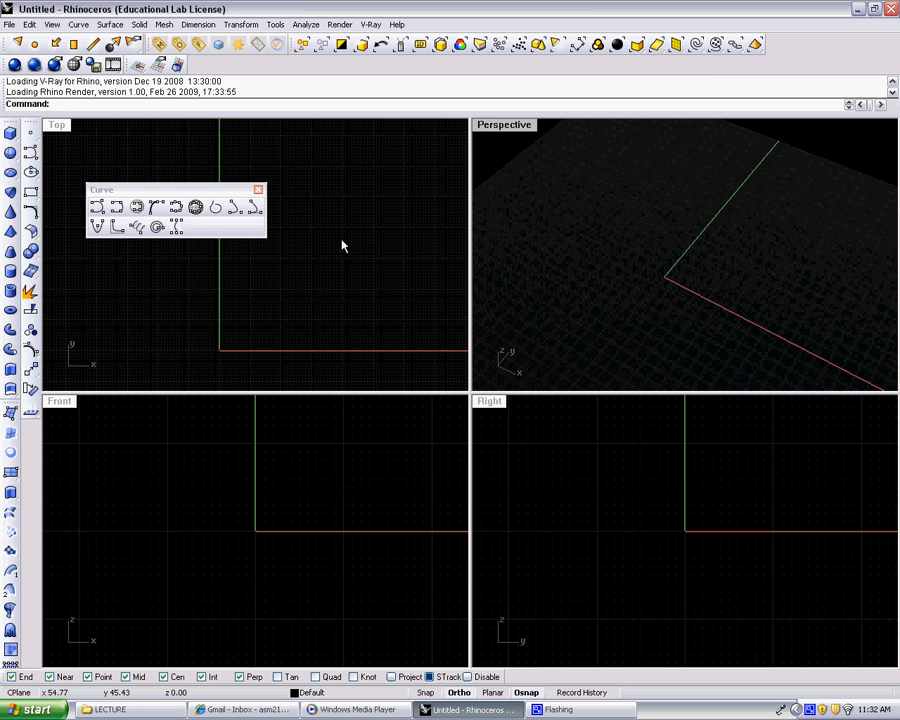
- Dock the floating Curve toolbar beneath the main tools in the vertical tool column
left_click_drag(205, 193, 33, 445)
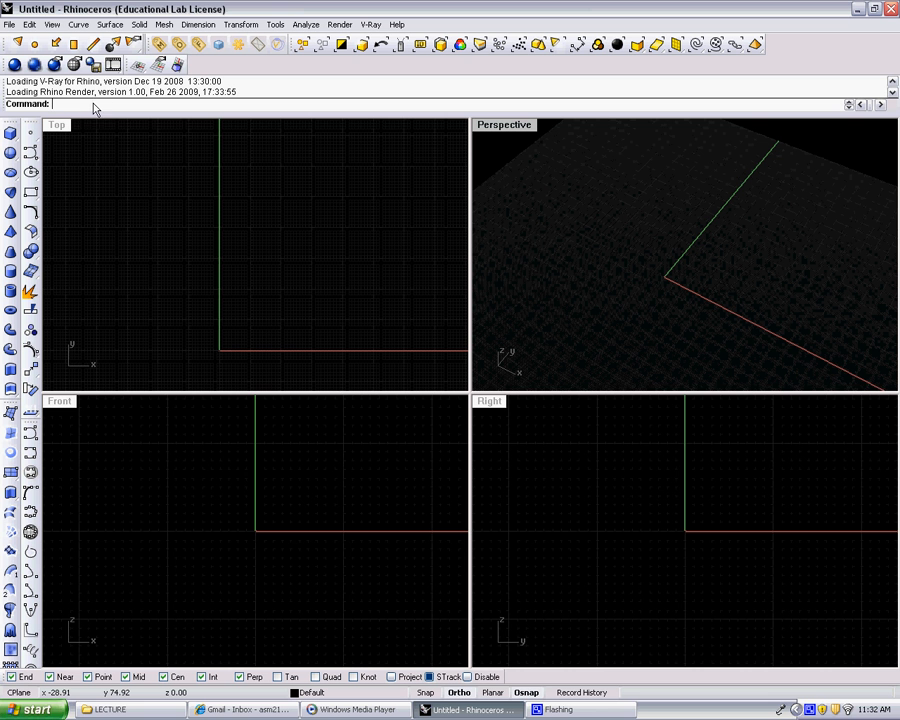
- Float the Command window over the viewports and dock it again above them
double_click(4, 100)
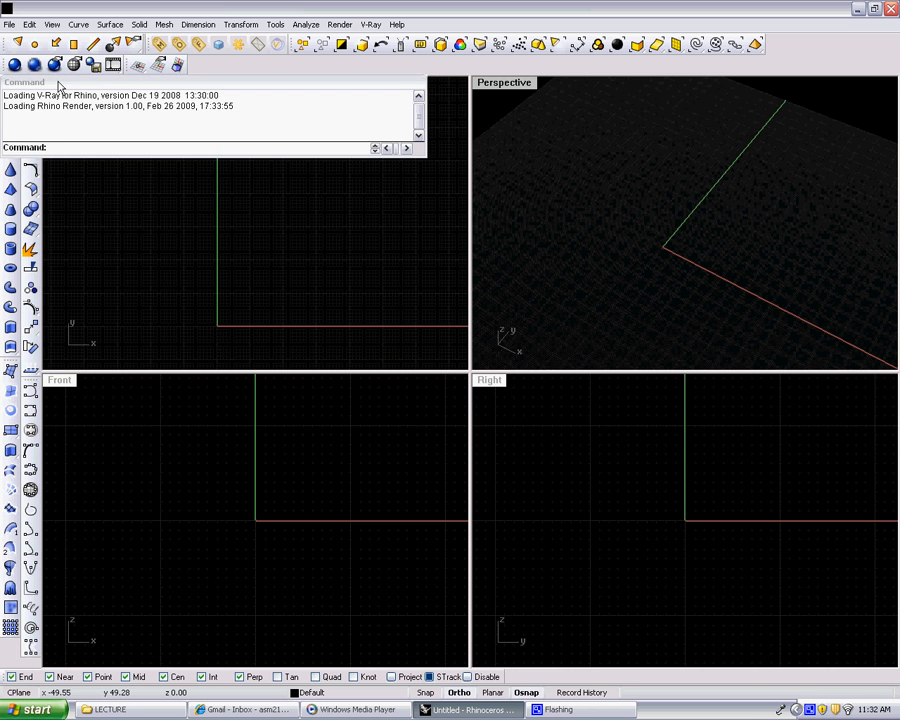
left_click_drag(60, 96, 170, 152)
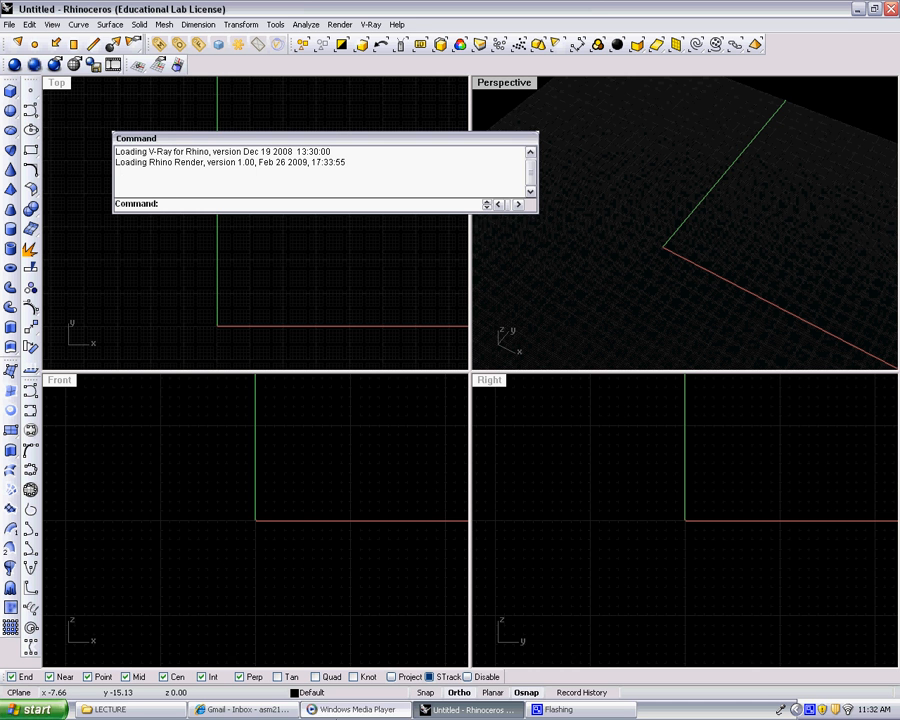
left_click_drag(178, 142, 80, 85)
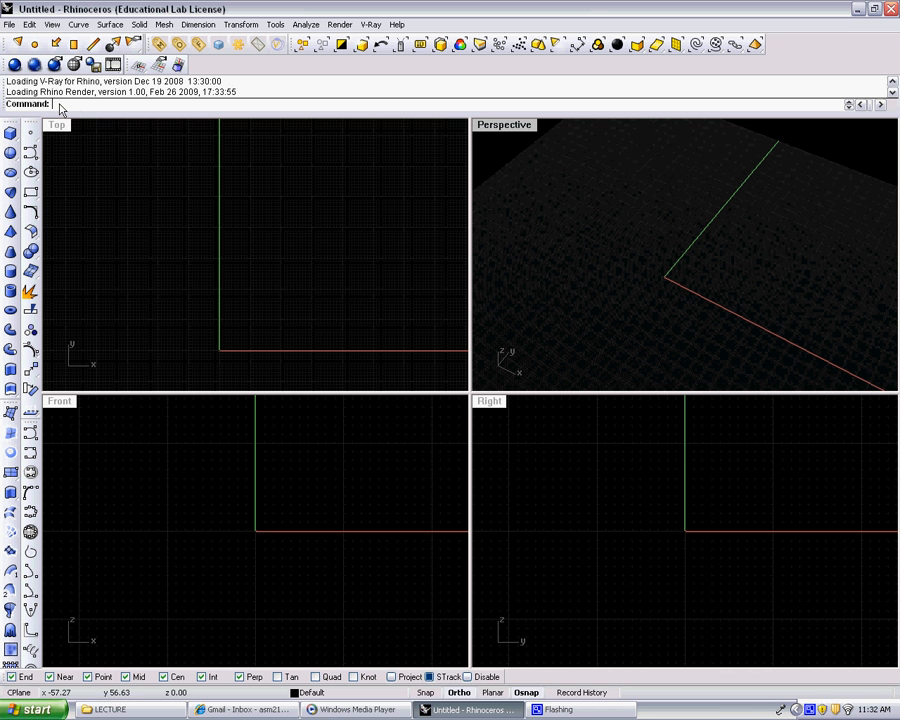
type("F")
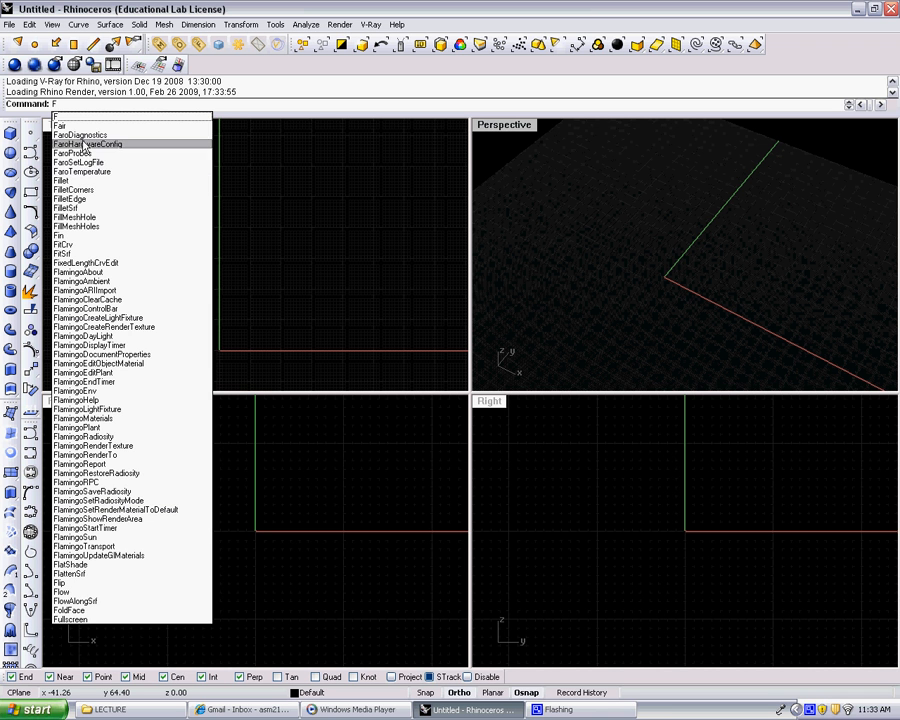
left_click_drag(72, 104, 47, 101)
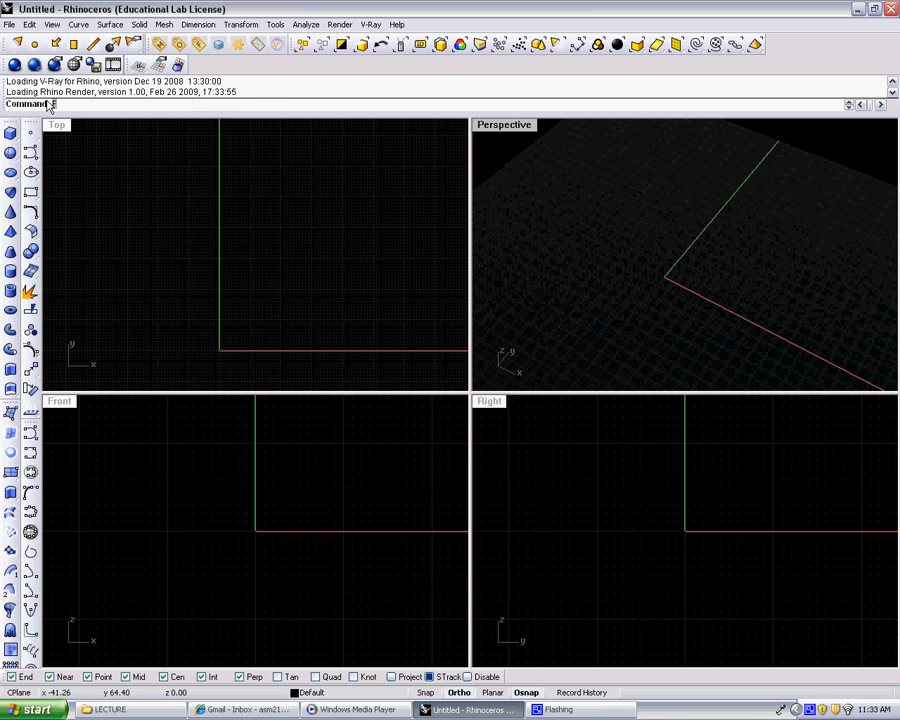
type("Li")
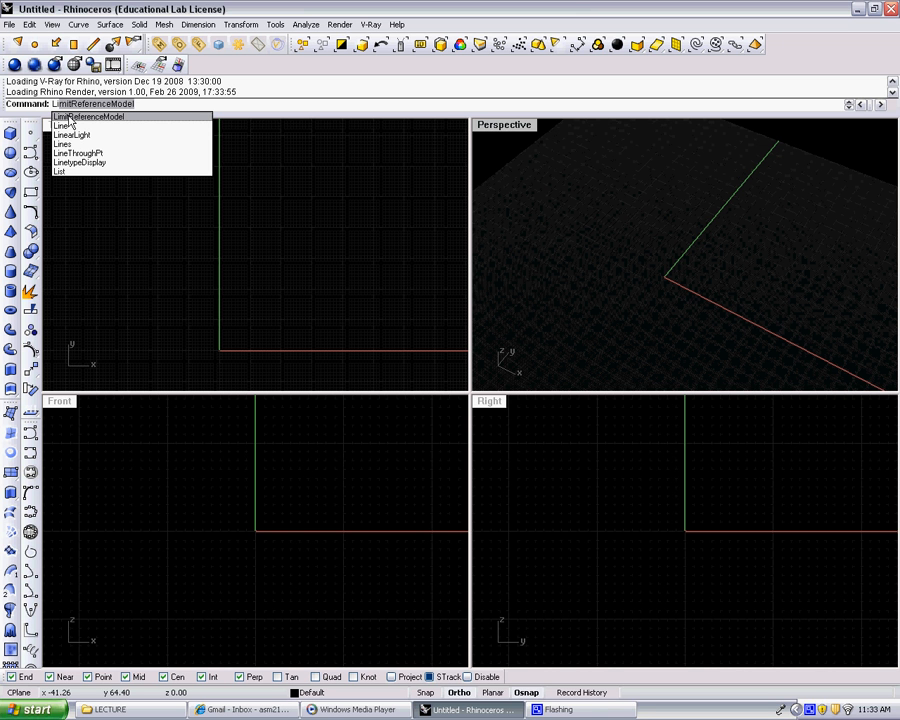
type("ne")
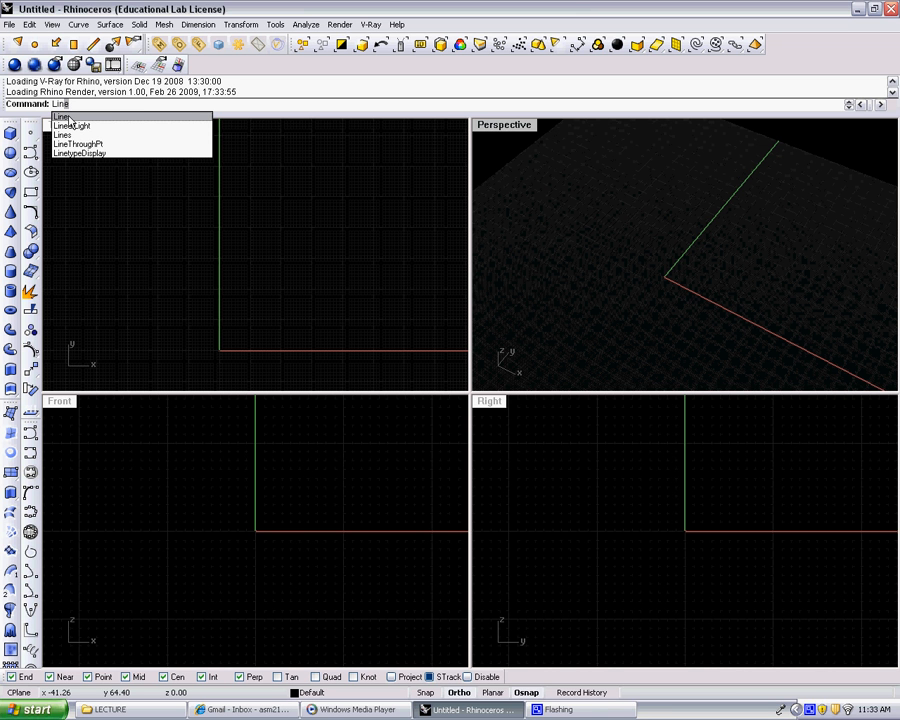
left_click(69, 118)
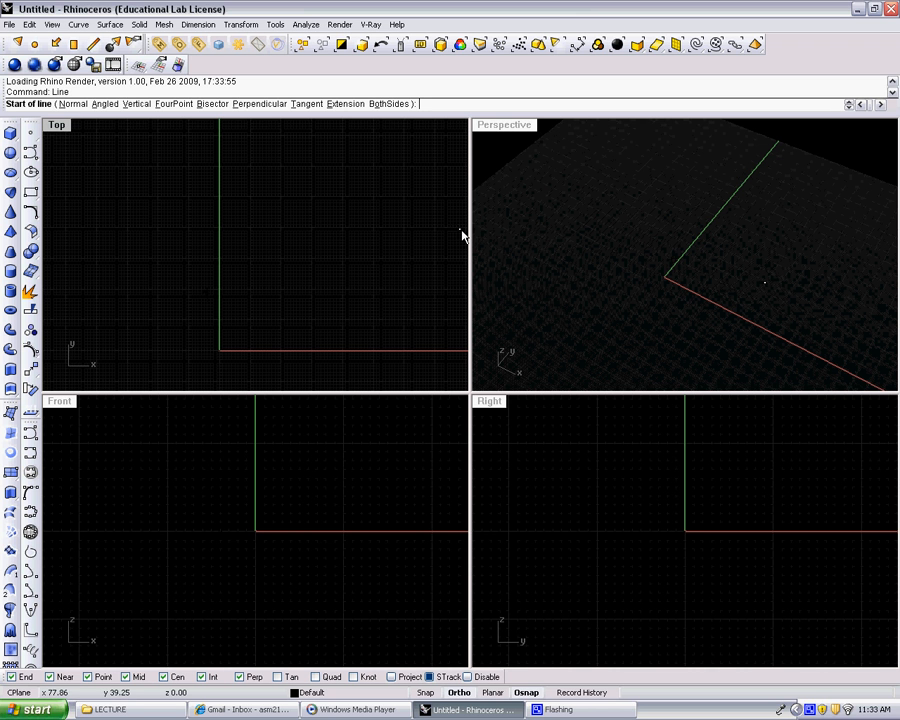
key("Escape")
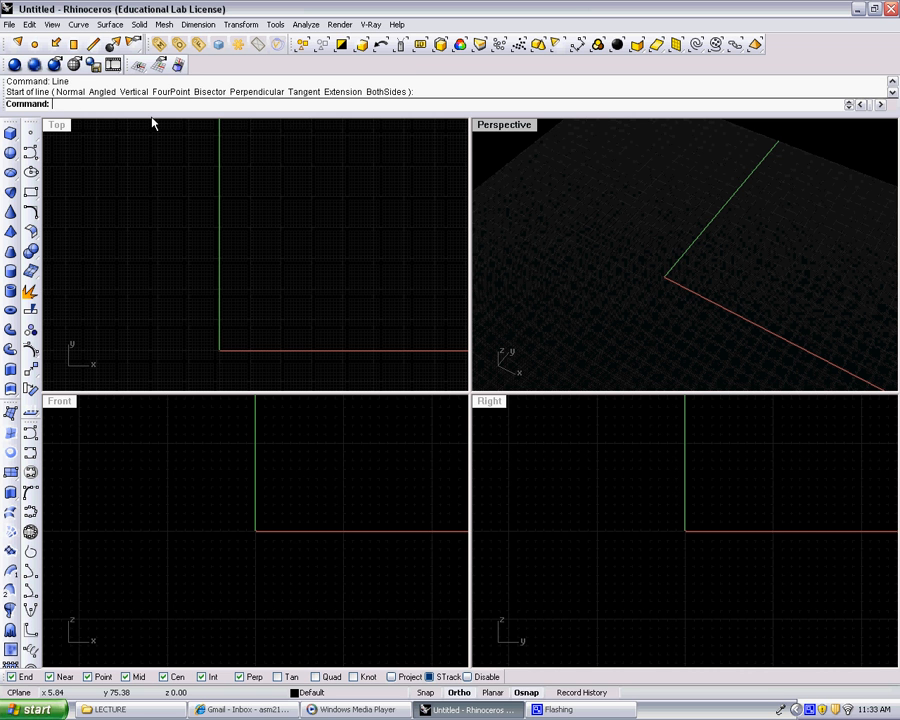
- Display the list of layers with the Layer command
type("La")
key("Return")
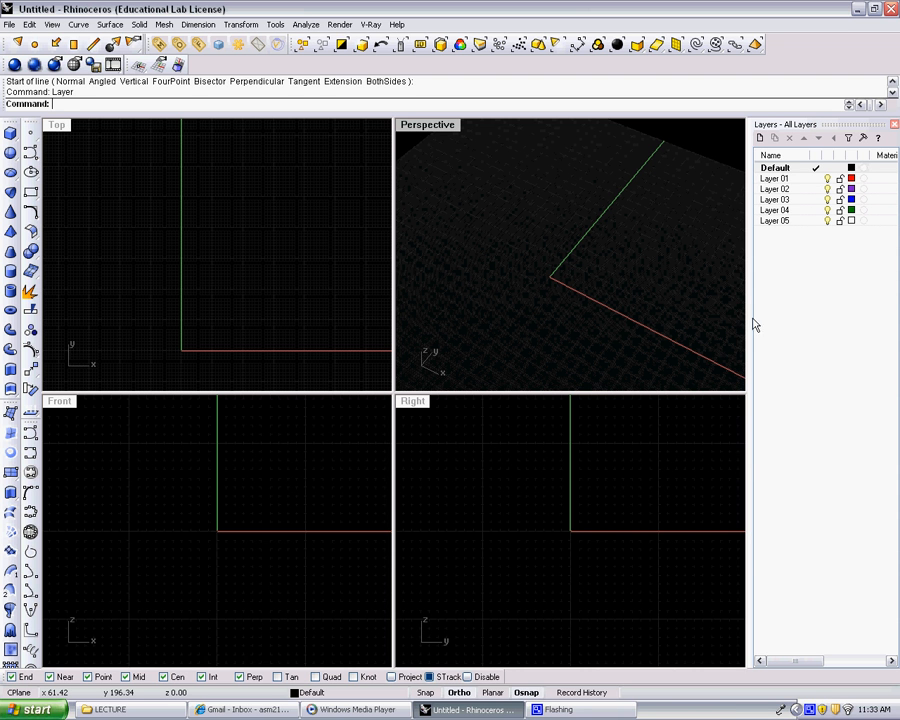
- Look through Layers 01 to 03 by selecting them in turn, including opening Layer 01's name for editing
left_click(776, 190)
left_click(785, 200)
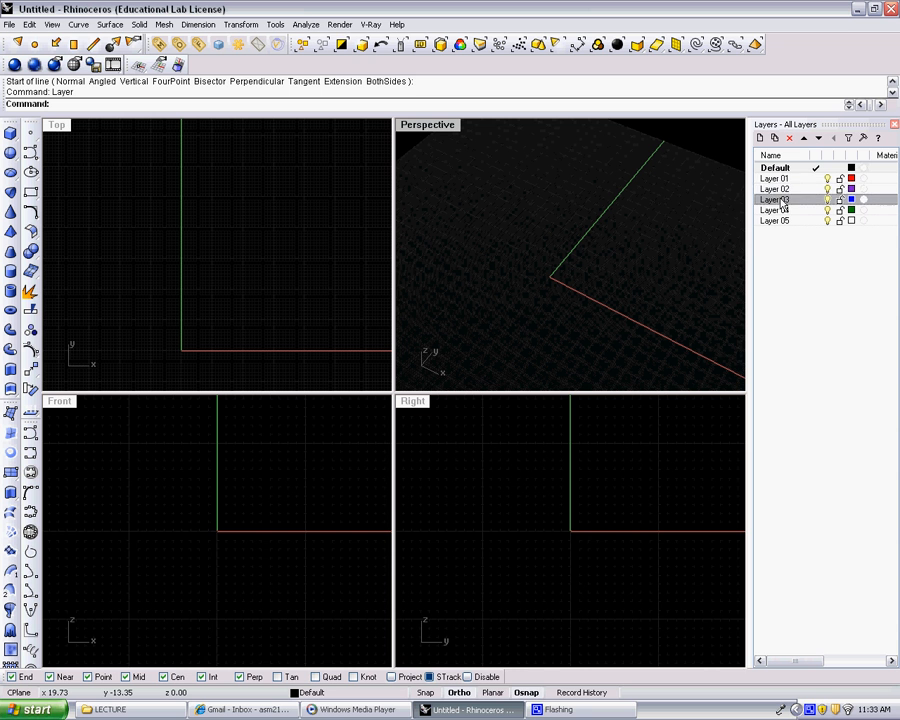
left_click(785, 179)
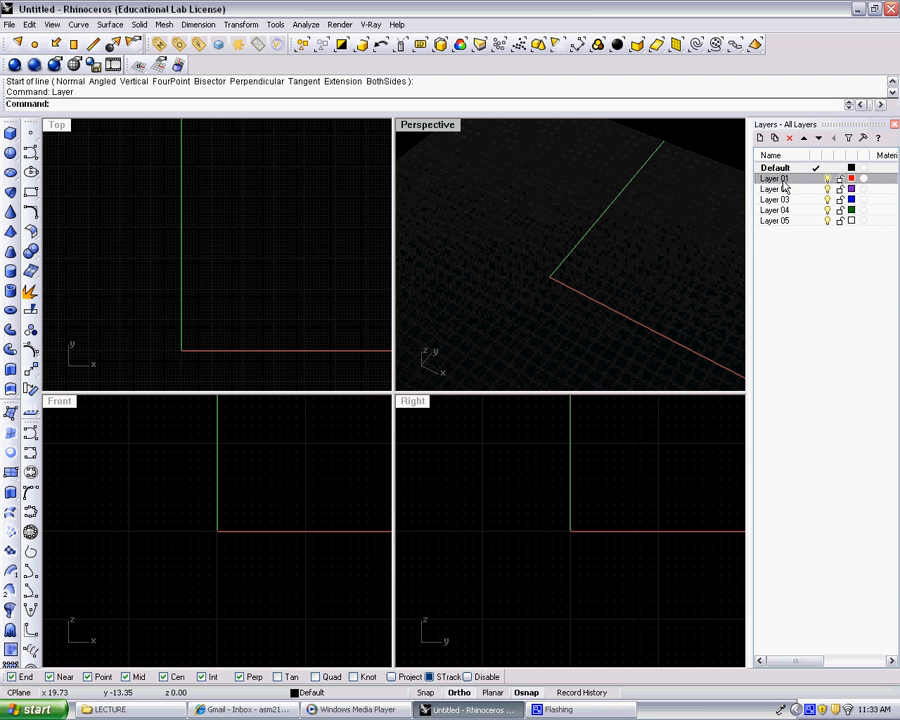
left_click(786, 180)
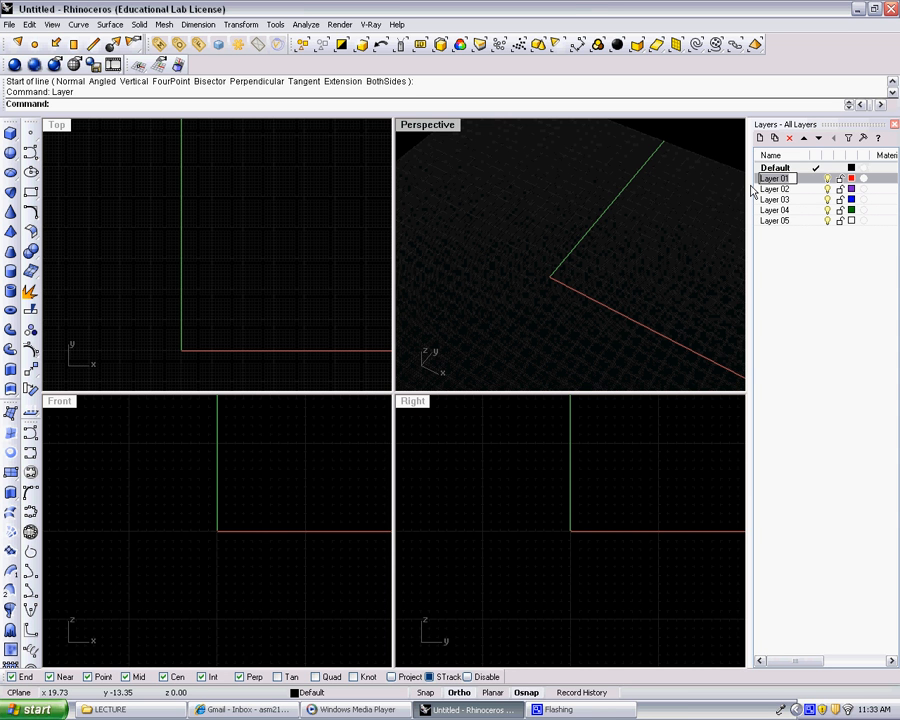
left_click(772, 190)
left_click(775, 181)
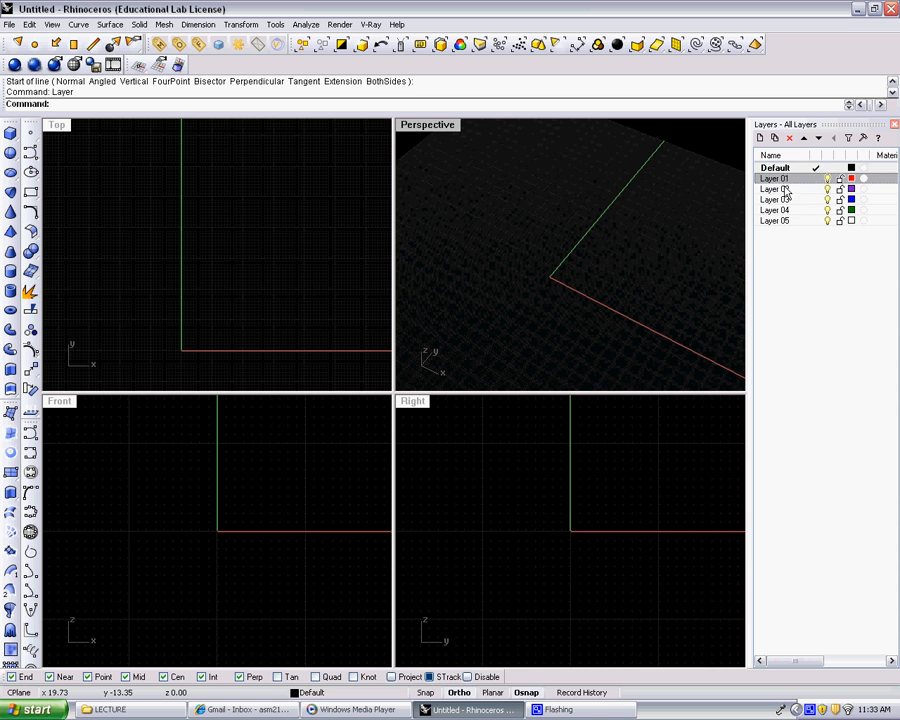
left_click(786, 190)
left_click(784, 179)
left_click(783, 190)
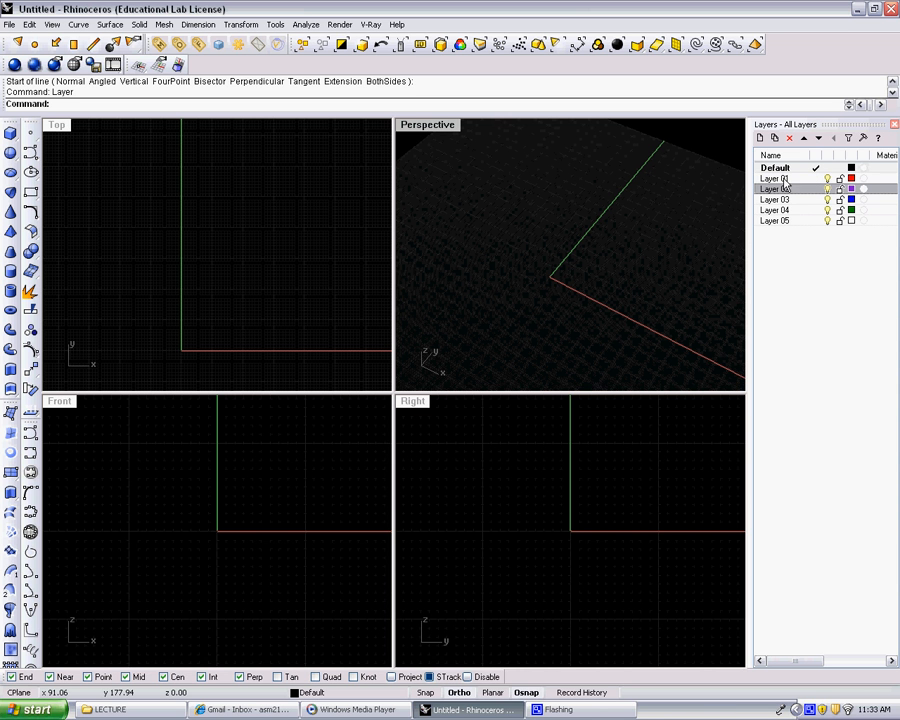
- Rename Layer 01 as LINES
left_click(786, 180)
left_click(786, 180)
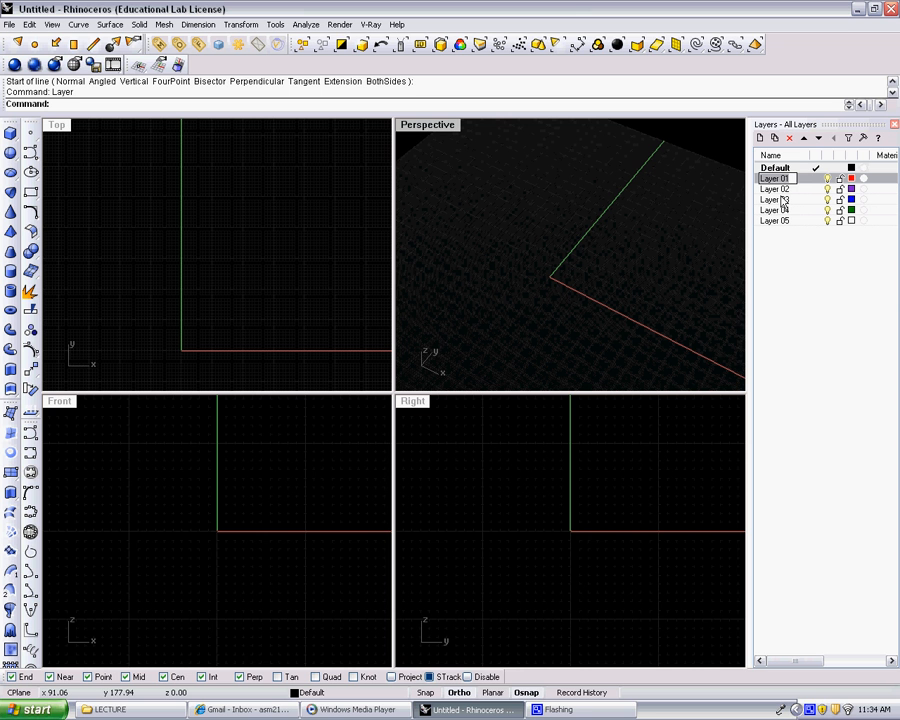
type("LINES")
key("Return")
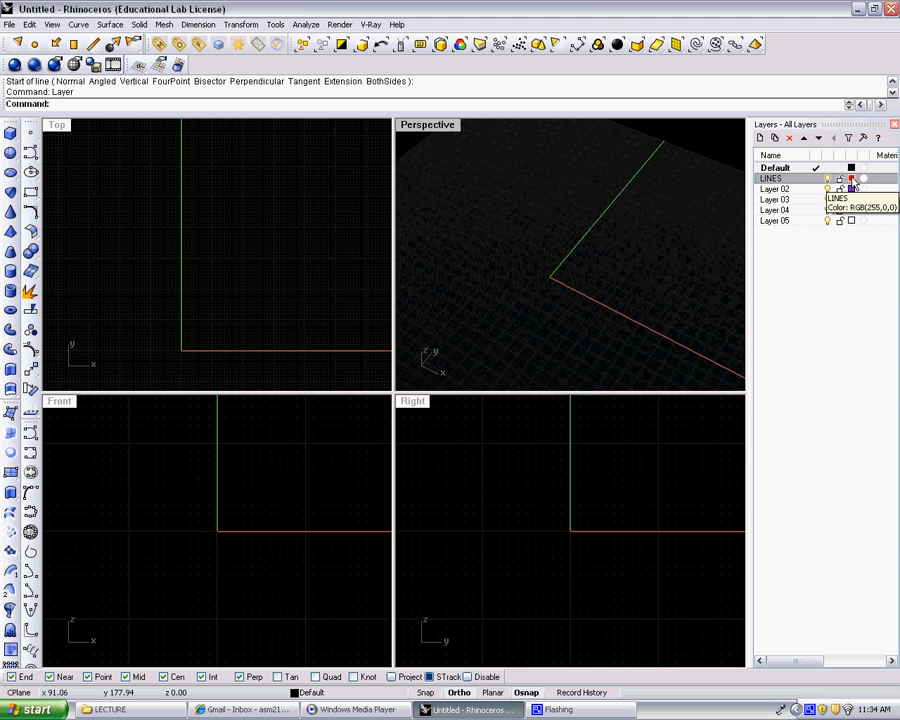
- Set the LINES layer's color to Green and make it the current layer
left_click(851, 179)
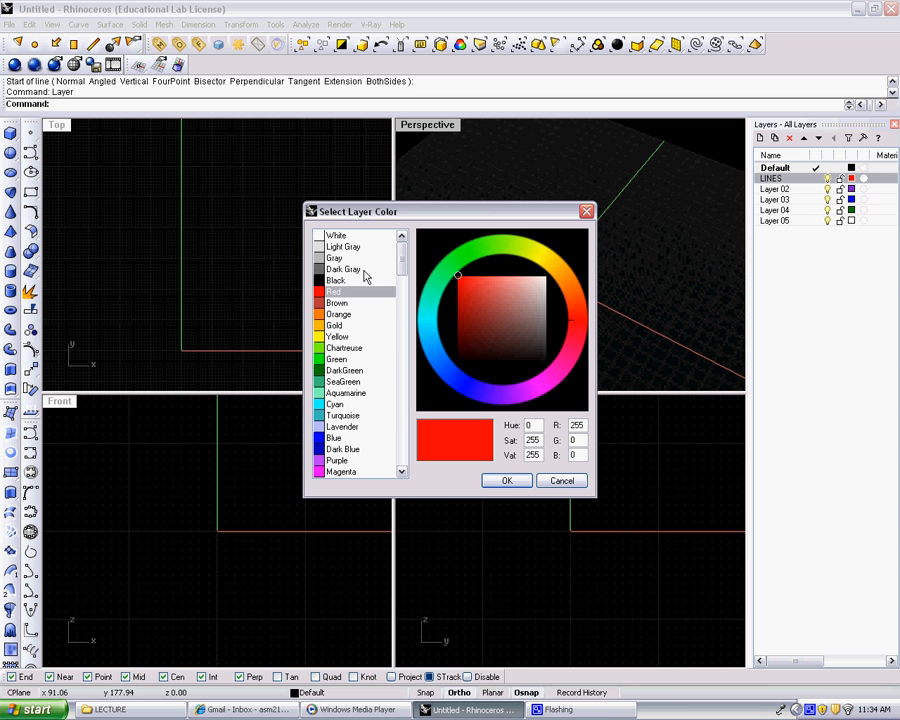
left_click(335, 359)
left_click(507, 481)
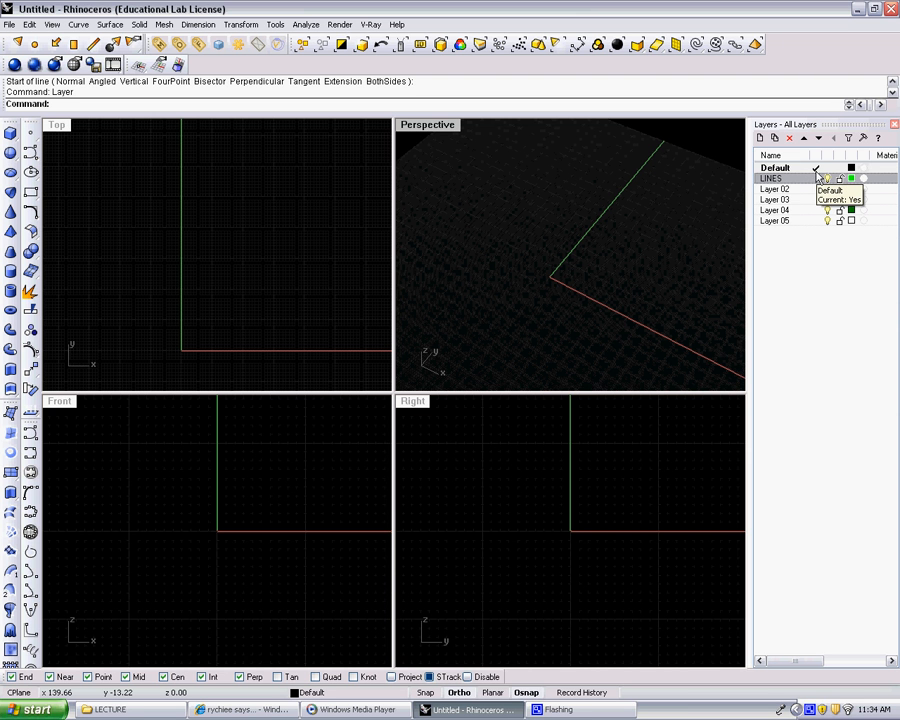
left_click(816, 180)
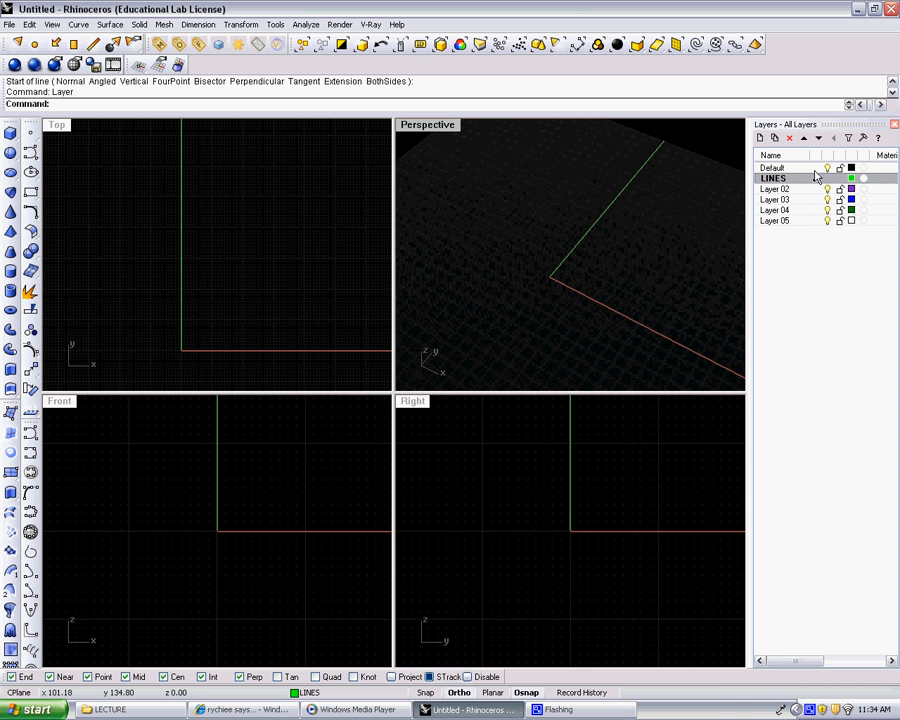
- Draw a vertical line about 40 units long in the Top viewport, right of the green axis, then select and deselect it
left_click(220, 238)
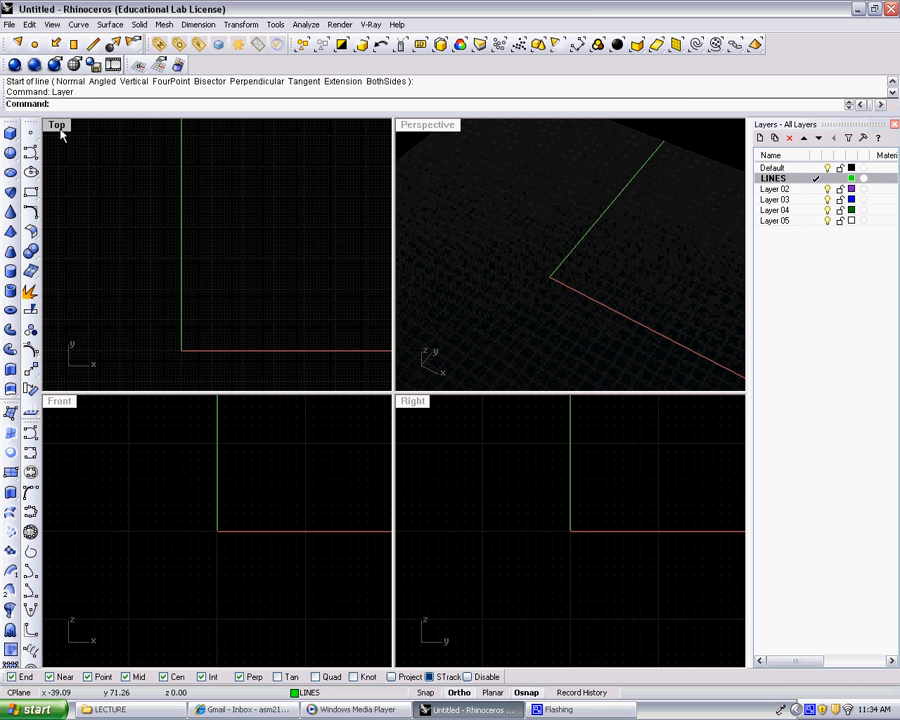
type("line")
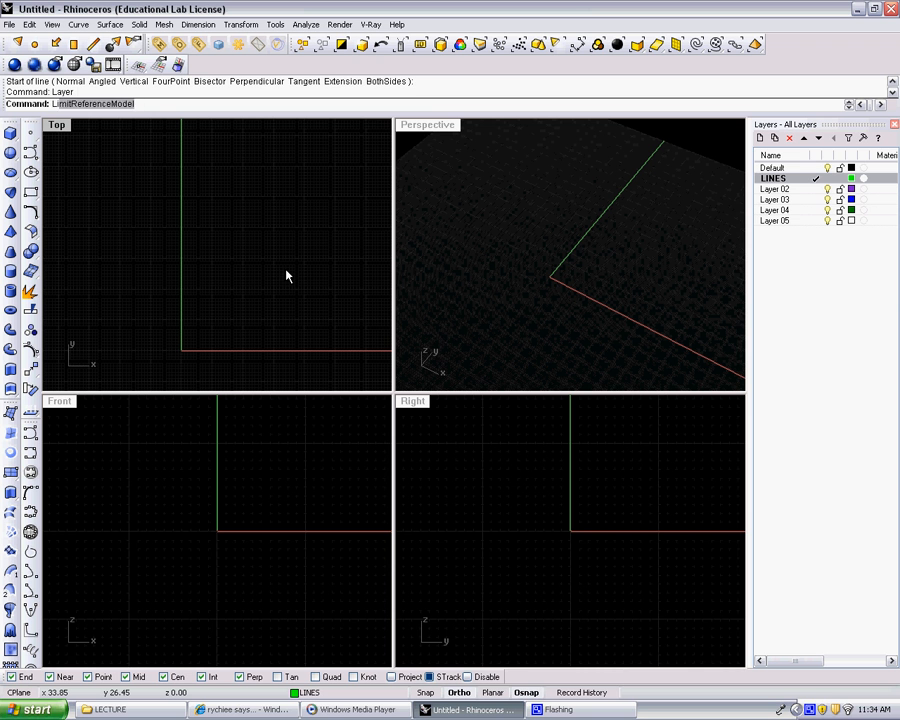
key("Return")
left_click(284, 309)
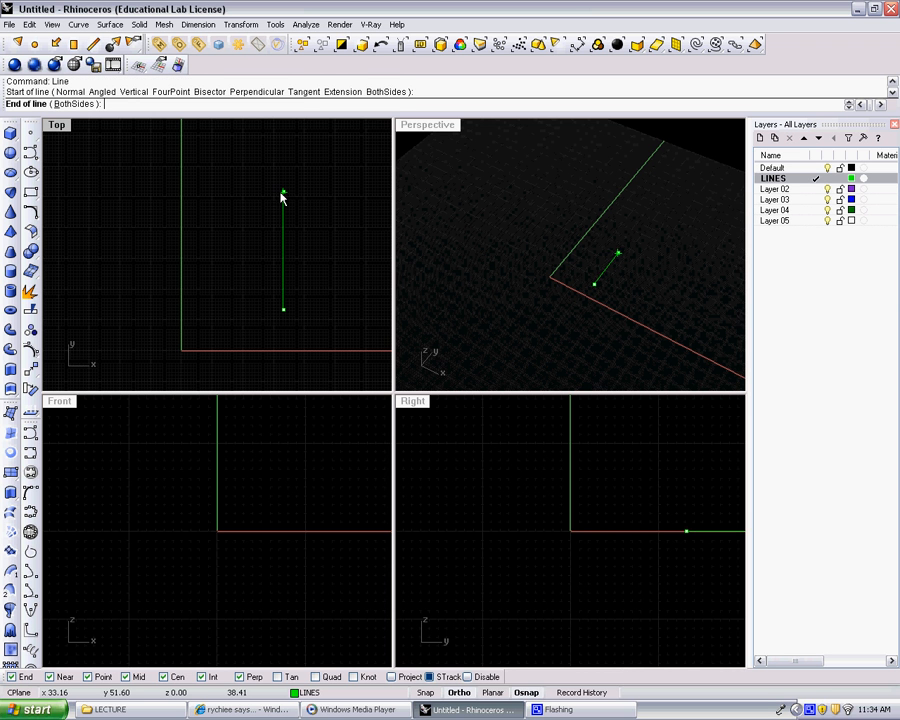
left_click(283, 184)
left_click(284, 228)
left_click(299, 225)
left_click(283, 238)
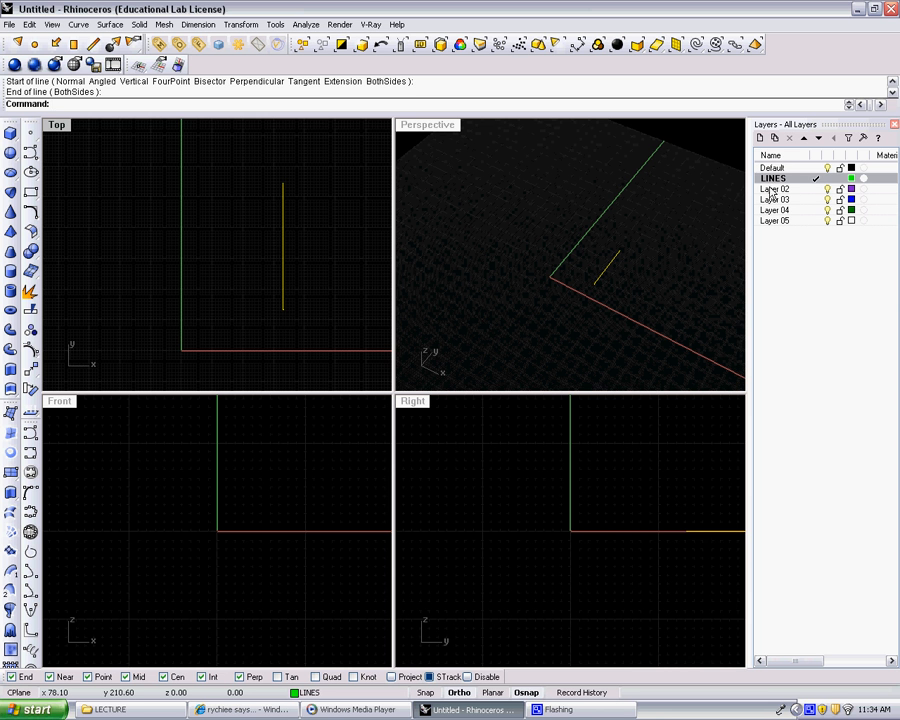
left_click(310, 260)
- Maximize the Top viewport with the vertical line in view
scroll(358, 281, "down", 5)
right_click_drag(327, 268, 263, 282)
scroll(280, 276, "up", 10)
scroll(219, 286, "down", 4)
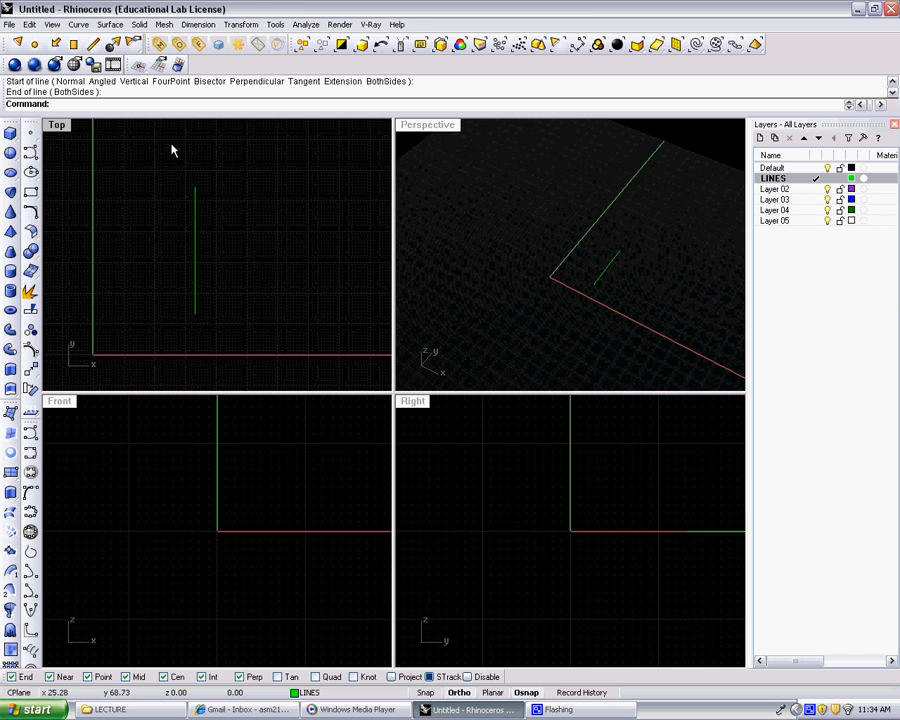
double_click(57, 125)
scroll(488, 340, "up", 2)
right_click_drag(488, 348, 453, 350)
scroll(453, 350, "down", 2)
- Draw a second vertical line with a length of 8', to the right of the first one
type("Line")
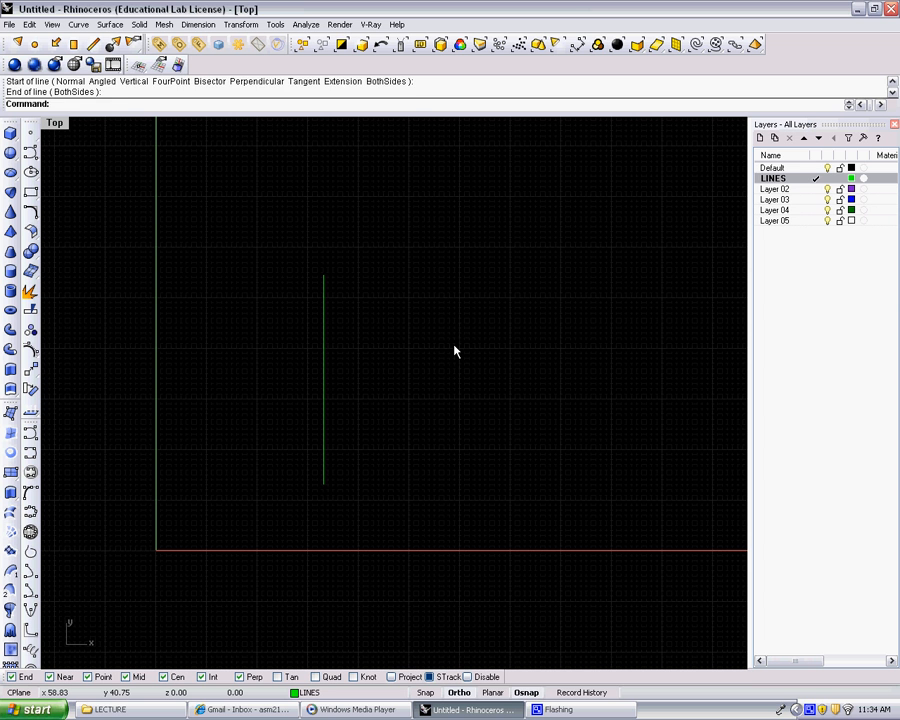
key("Return")
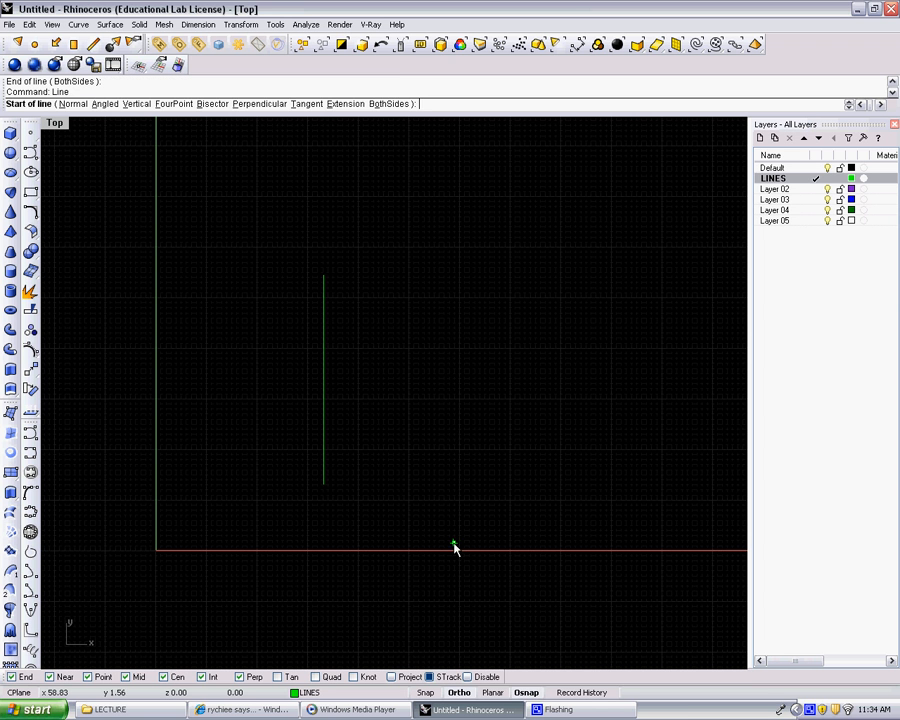
left_click(460, 486)
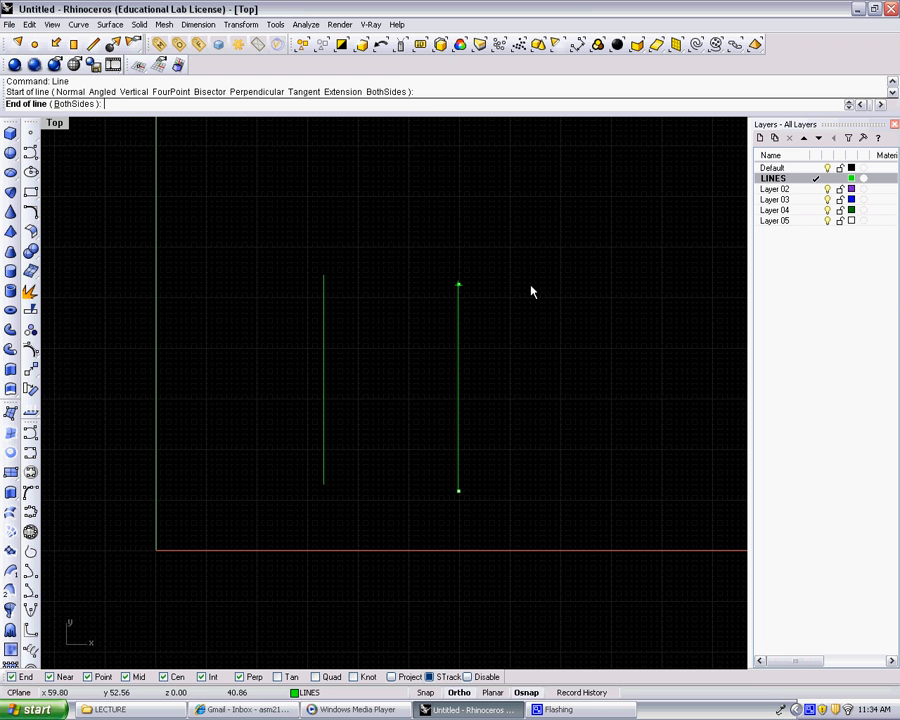
type("8'")
key("Return")
scroll(510, 400, "down", 4)
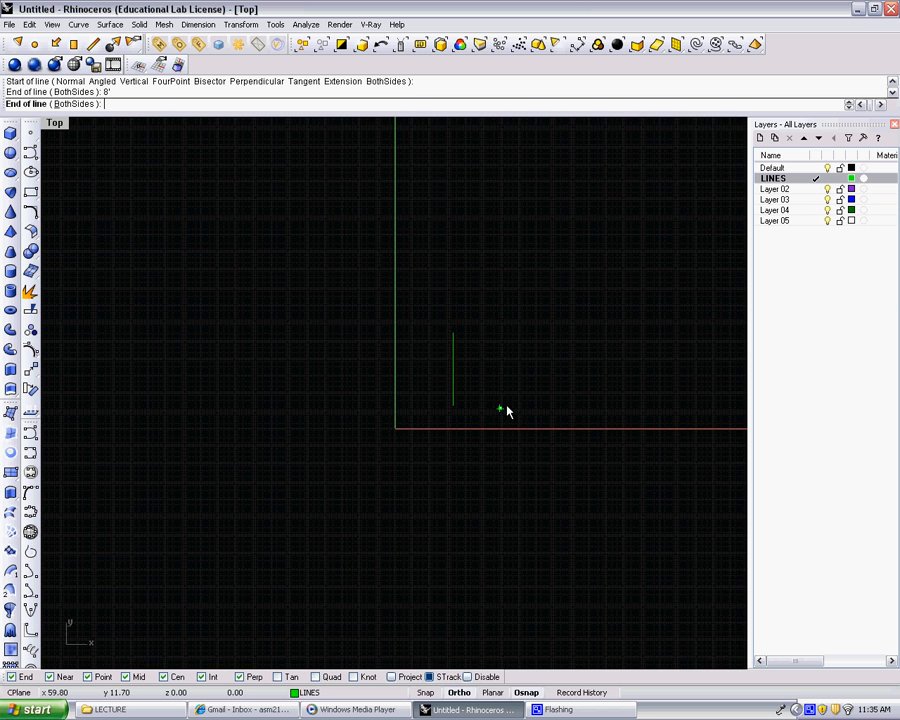
scroll(490, 225, "up", 3)
scroll(533, 230, "up", 2)
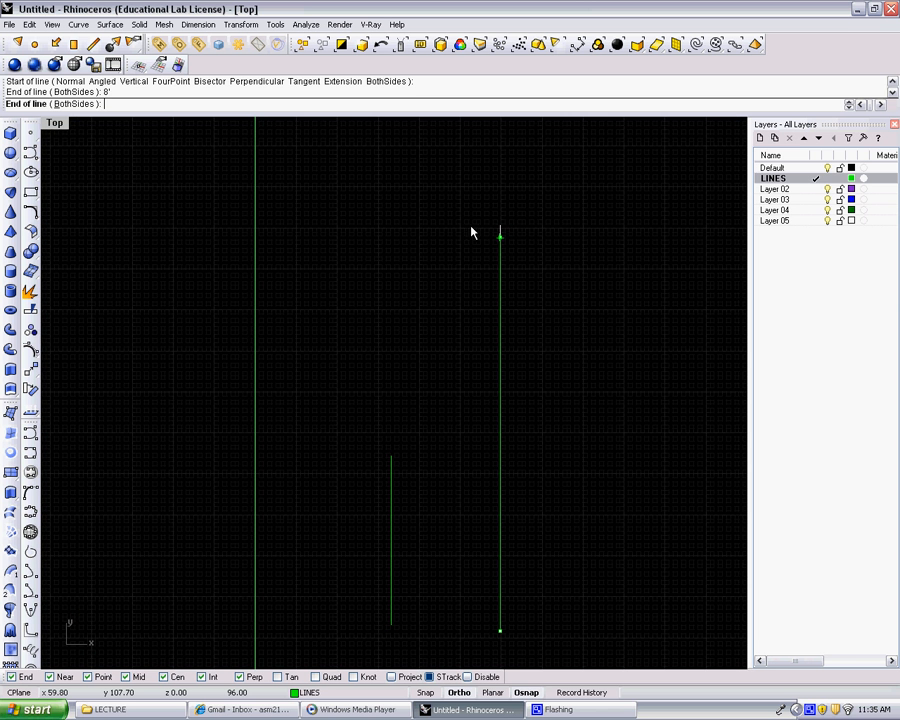
left_click(503, 239)
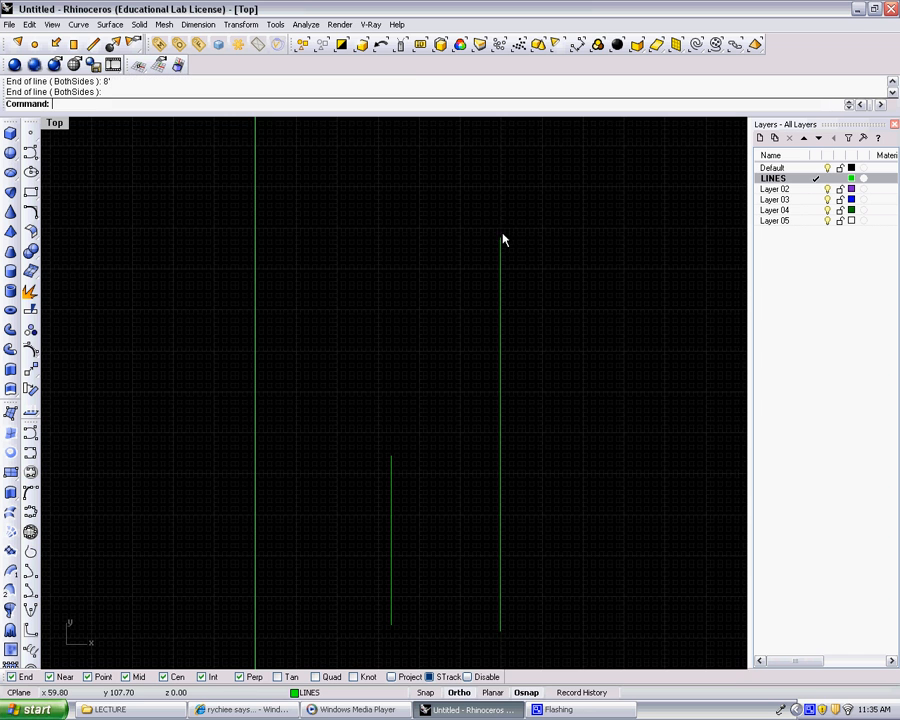
- Draw an open, stepped polyline of five orthogonal segments to the right of the 8' line
scroll(523, 251, "down", 4)
right_click_drag(578, 306, 448, 378)
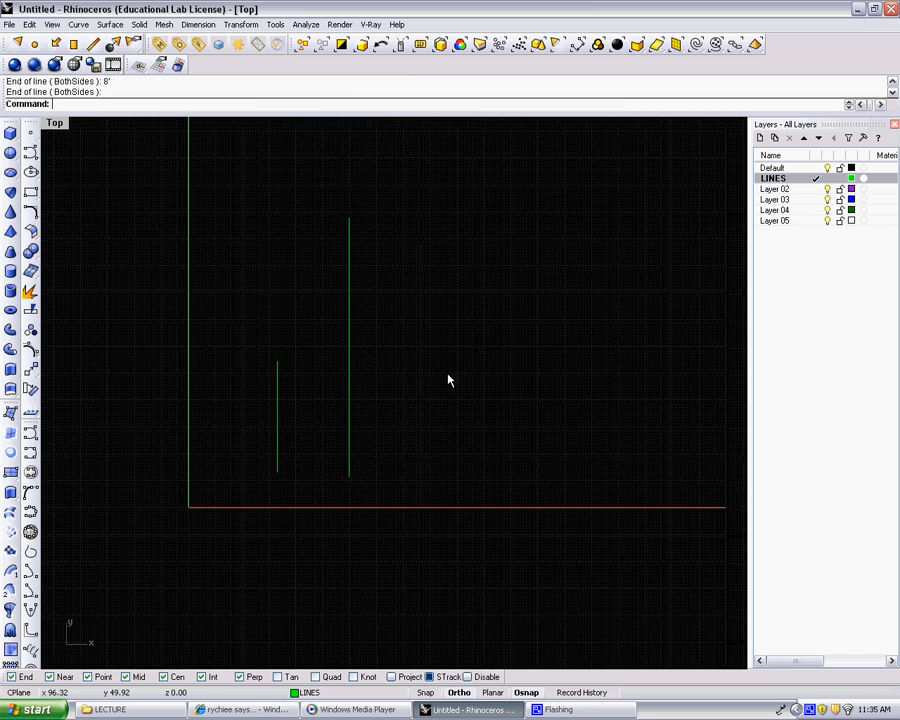
scroll(365, 438, "up", 4)
scroll(364, 436, "down", 3)
mouse_move(383, 377)
right_mouse_down()
mouse_move(358, 395)
mouse_move(380, 398)
right_mouse_up()
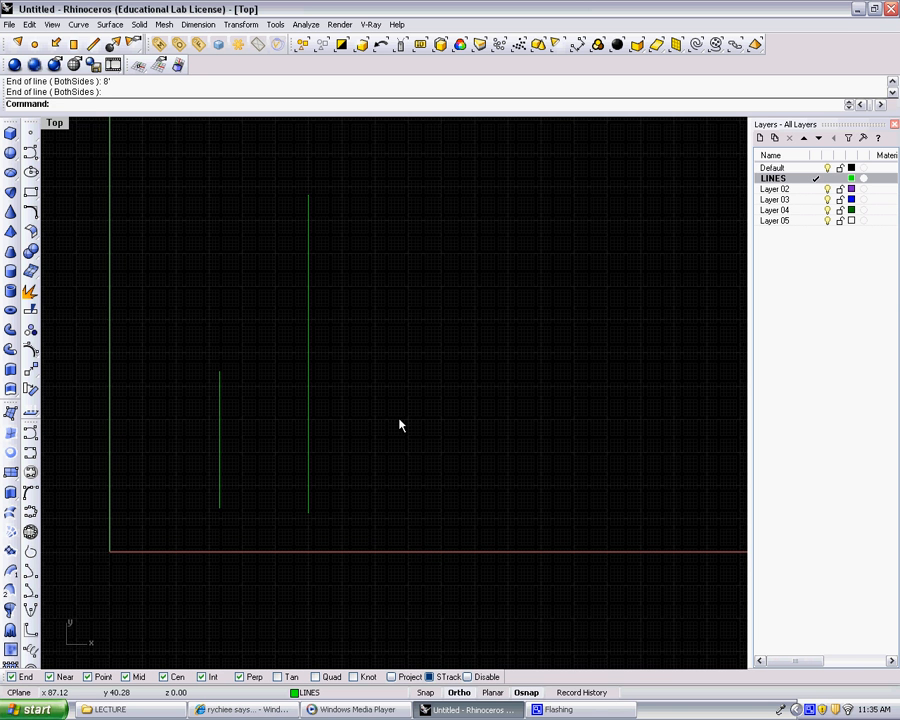
key("Return")
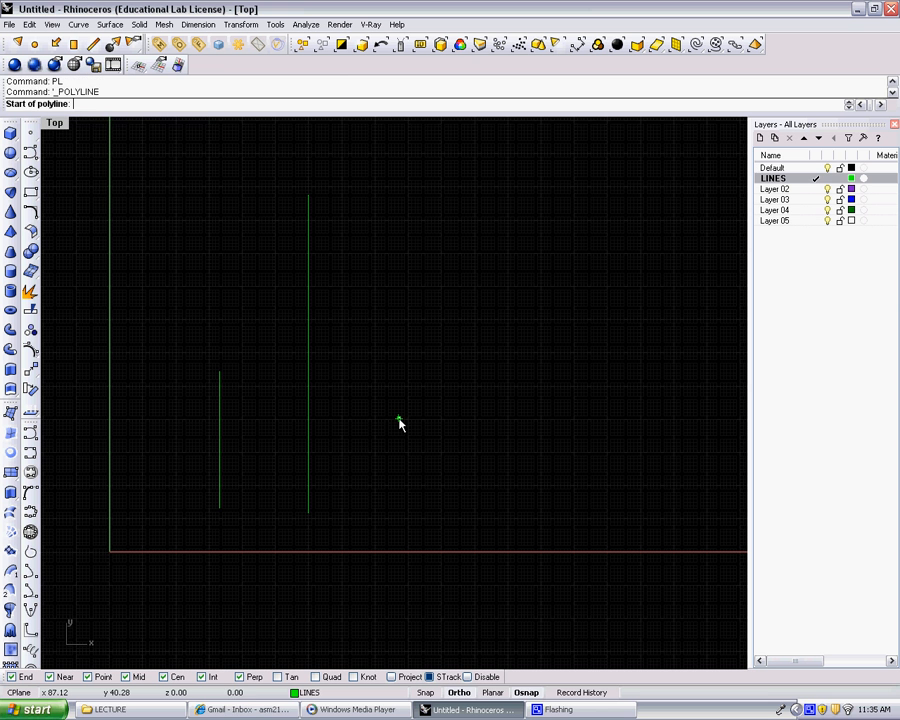
left_click(398, 418)
left_click(428, 293)
left_click(506, 296)
left_click(512, 410)
left_click(638, 410)
left_click(645, 343)
key("Return")
- Draw a horizontal line above the polyline that crosses the 8' line near its upper end
scroll(560, 430, "down", 1)
scroll(476, 428, "up", 3)
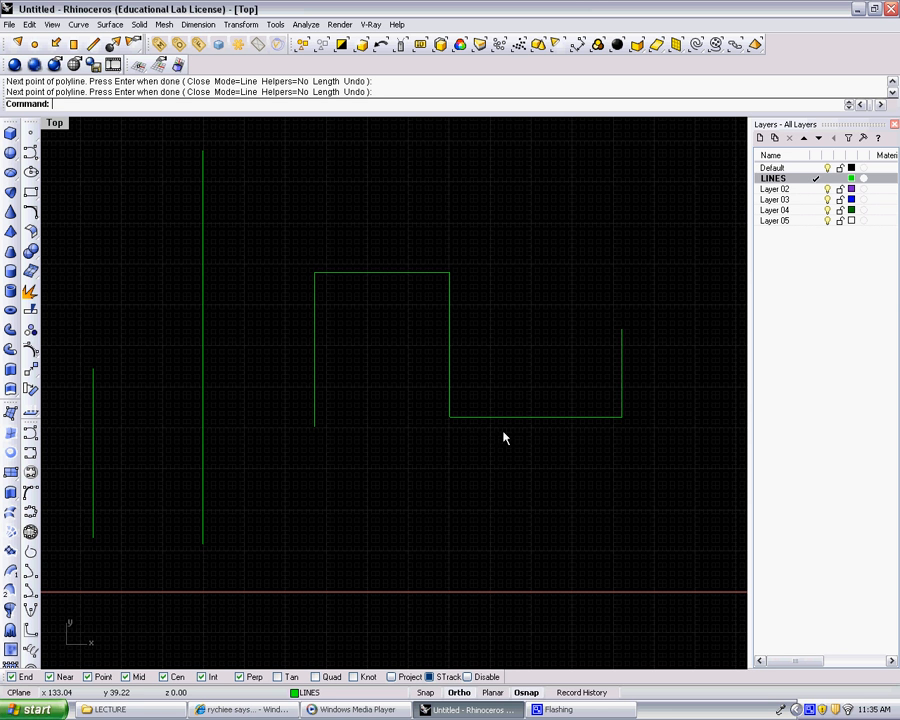
right_click_drag(251, 448, 321, 447)
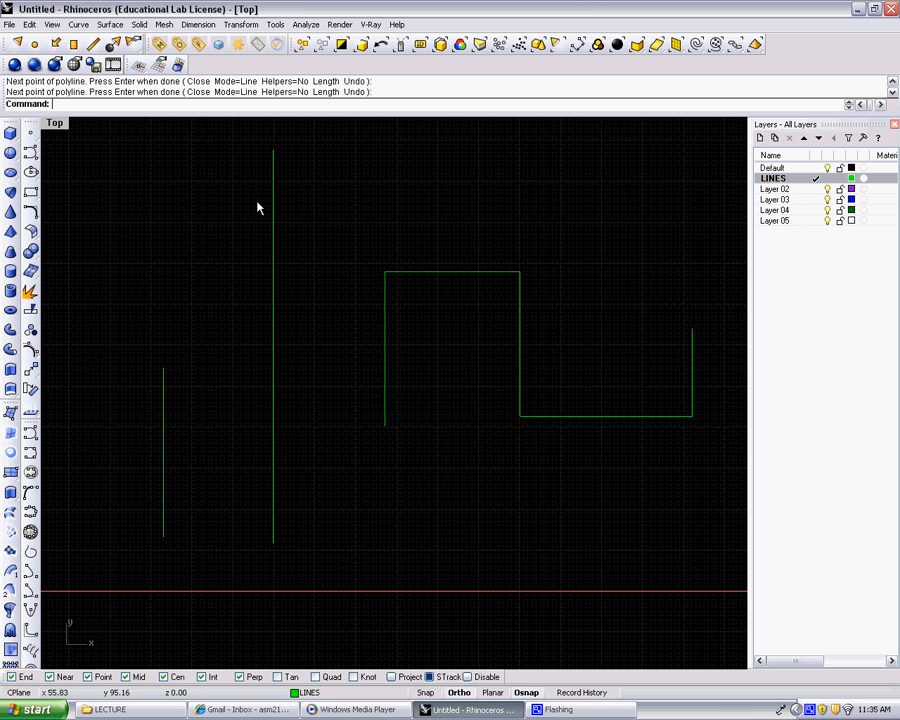
right_click_drag(257, 201, 253, 205)
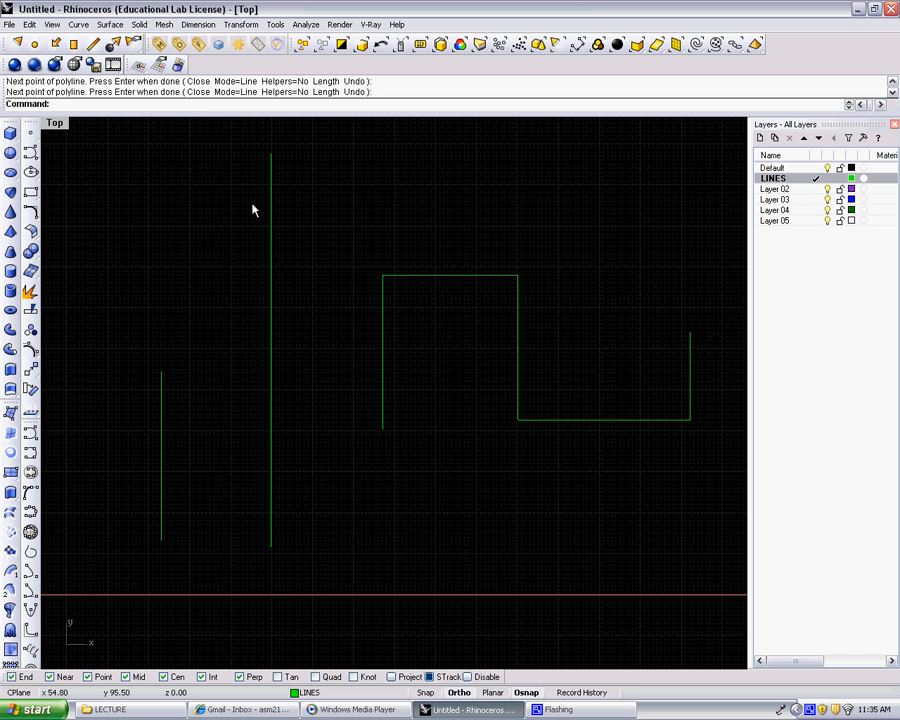
type("ine")
key("Return")
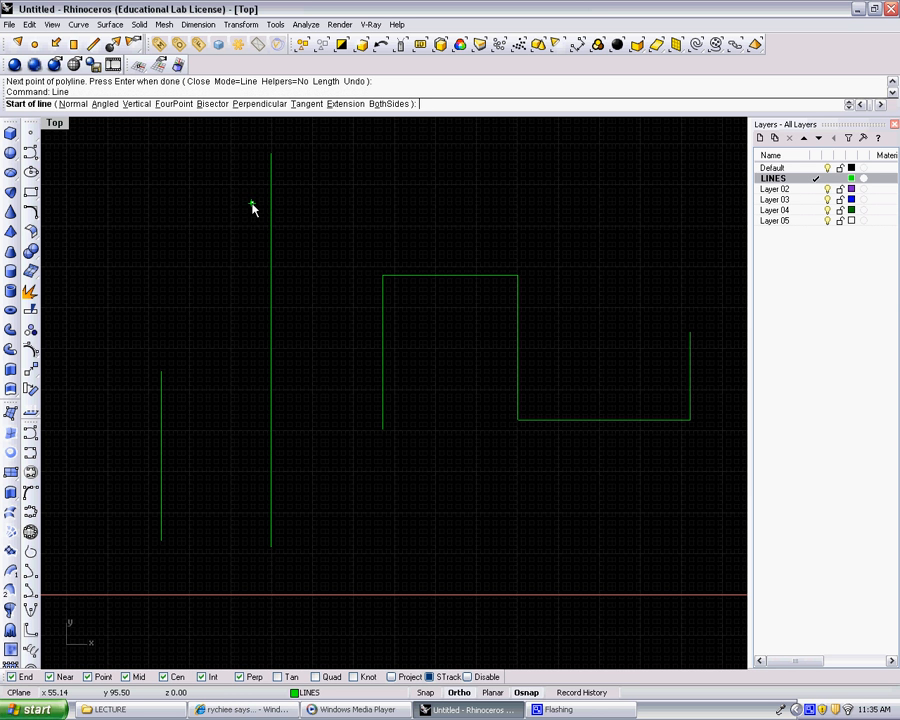
left_click(252, 203)
left_click(546, 208)
key("Return")
scroll(293, 243, "up", 3)
key("Escape")
- Trim the overhanging ends of the 8' line and the upper horizontal line to form a clean corner
scroll(296, 280, "down", 3)
type("TR")
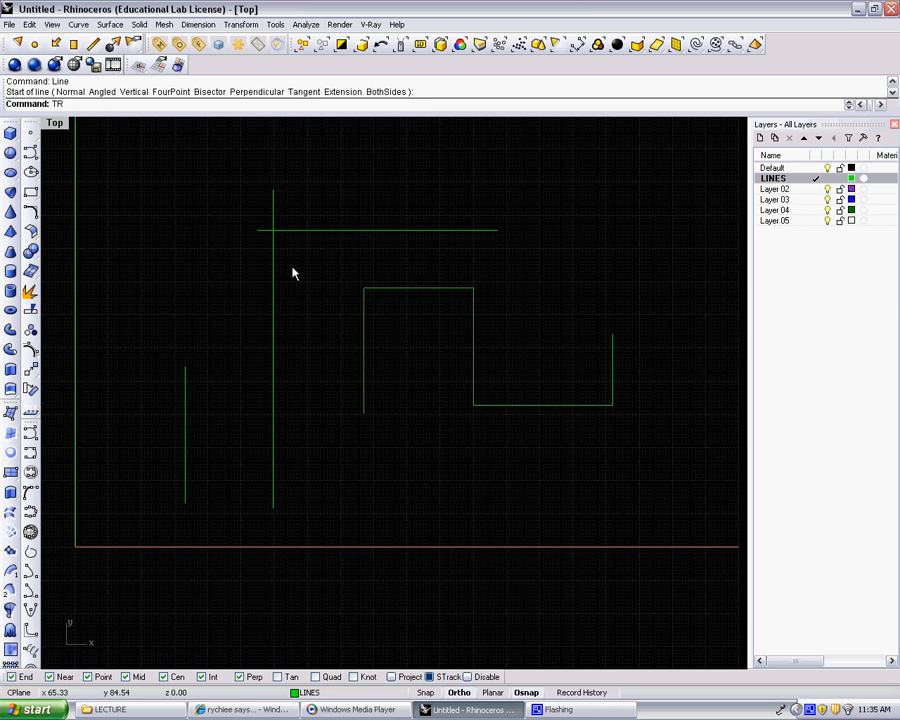
key("Return")
left_click_drag(293, 203, 262, 240)
key("Return")
left_click(265, 230)
left_click(273, 210)
key("Return")
- Draw a horizontal line below the polyline, starting just right of the 8' line's lower end
scroll(274, 313, "up", 2)
scroll(281, 357, "down", 4)
right_click_drag(240, 477, 311, 401)
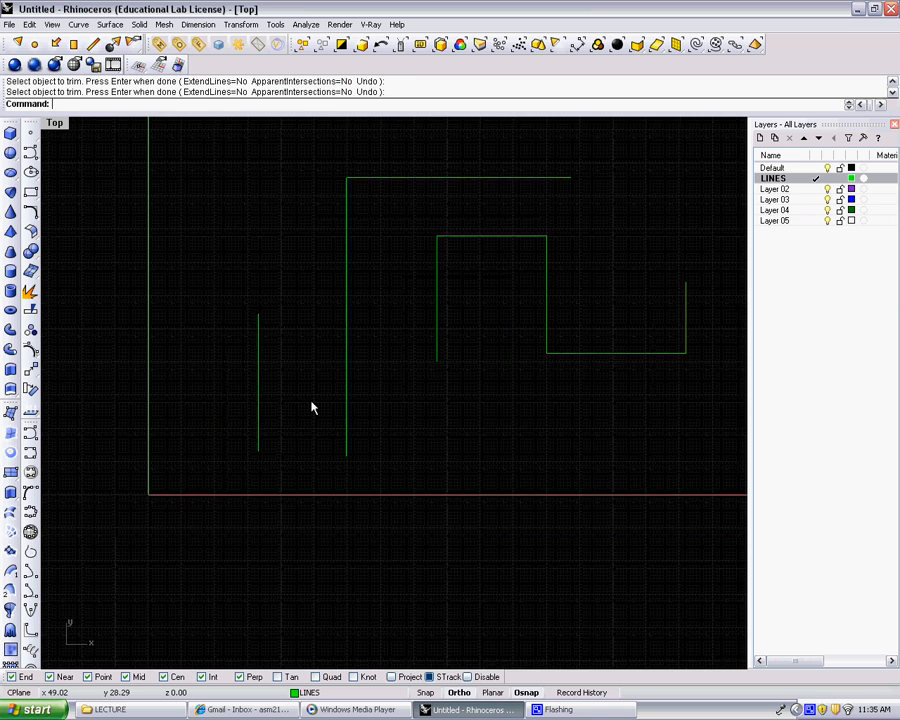
type("l")
key("Return")
left_click(359, 421)
left_click(589, 421)
key("Return")
type("F")
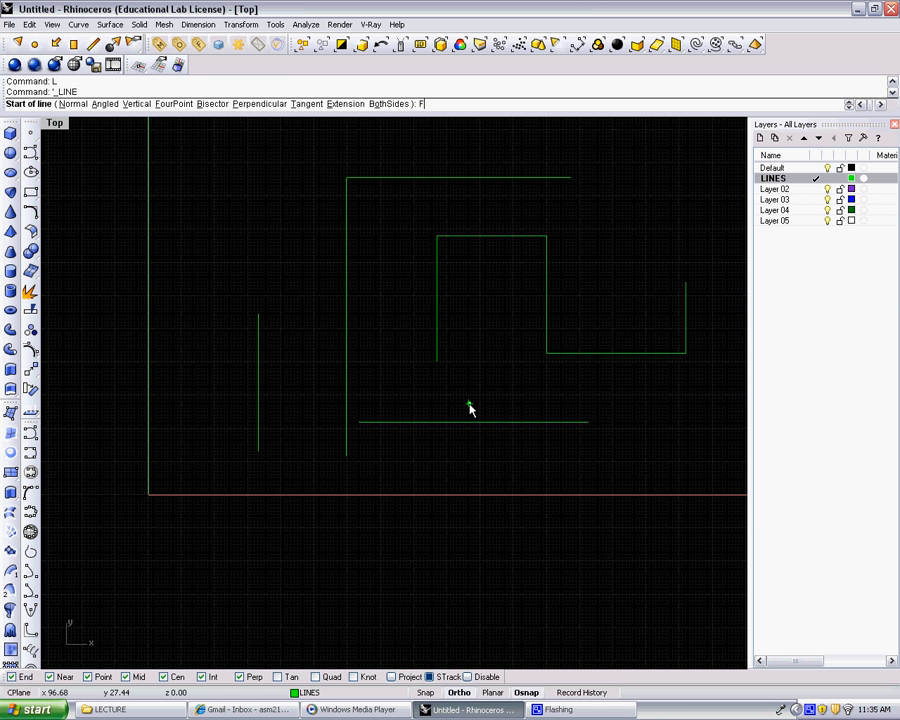
key("Escape")
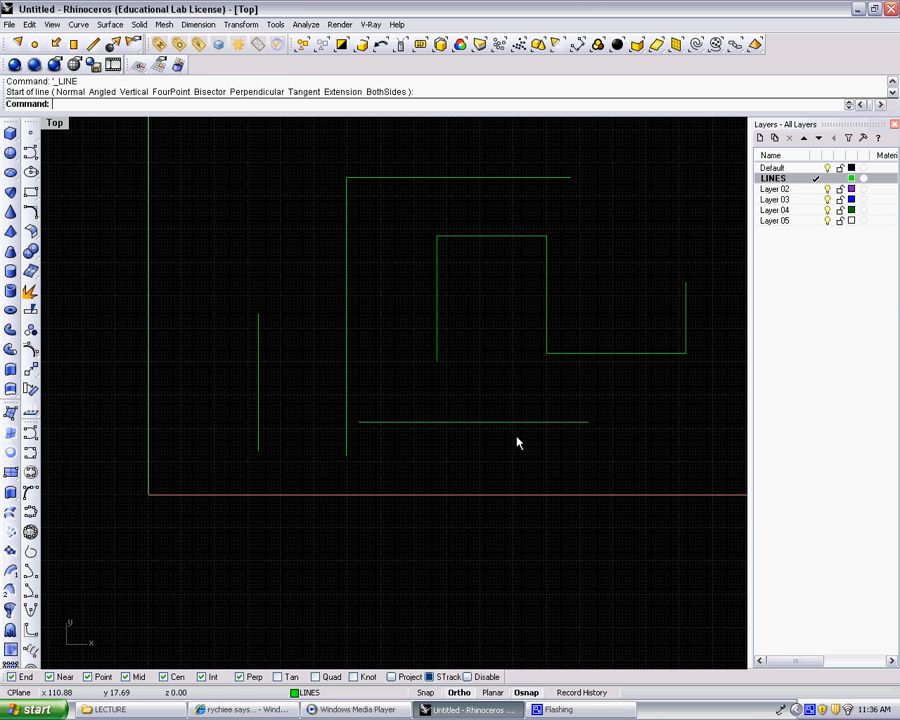
- Fillet the lower horizontal line with the 8' line using radius 0 so they meet in a sharp corner
scroll(398, 408, "up", 5)
type("F")
key("Return")
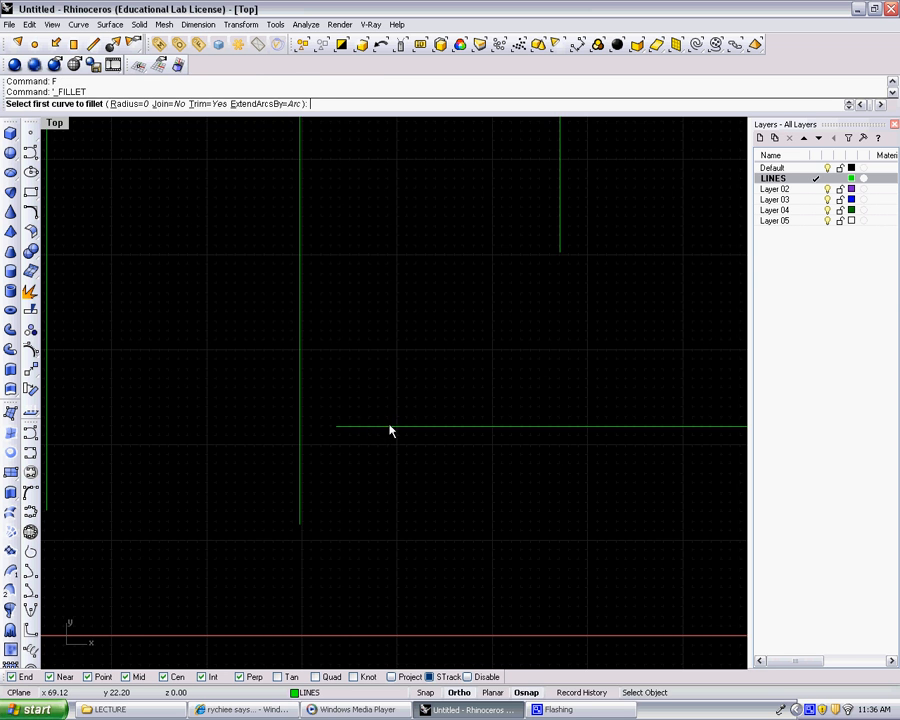
left_click(390, 430)
left_click(301, 390)
- Toggle object snapping off and back on
scroll(390, 395, "down", 5)
scroll(394, 402, "down", 2)
right_click_drag(391, 376, 372, 396)
scroll(370, 396, "up", 4)
mouse_move(452, 291)
right_mouse_down()
mouse_move(412, 296)
mouse_move(394, 343)
right_mouse_up()
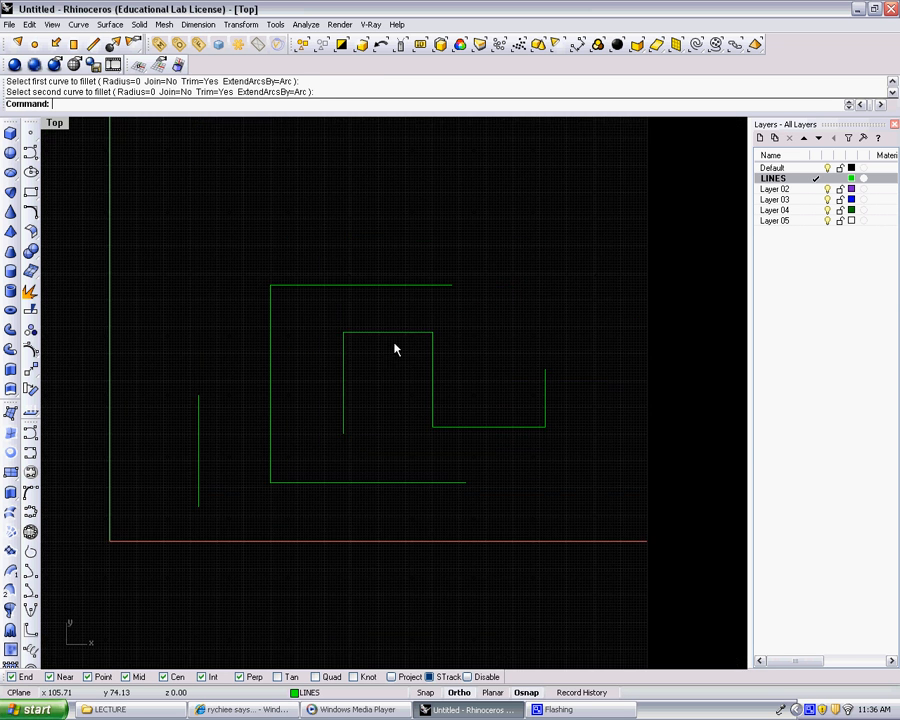
right_click_drag(465, 346, 467, 325)
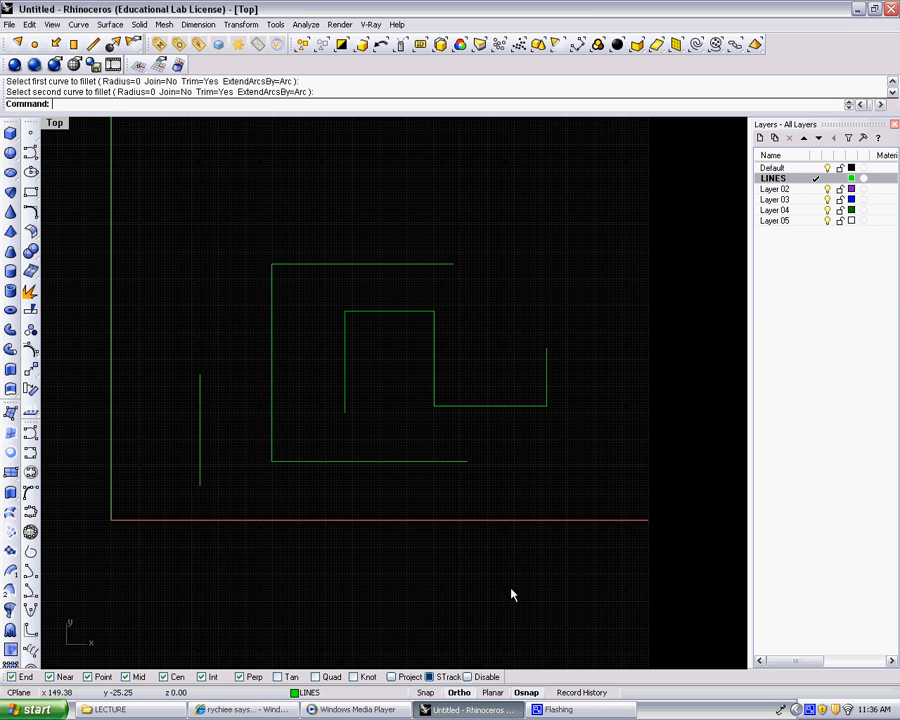
right_click_drag(511, 632, 515, 609)
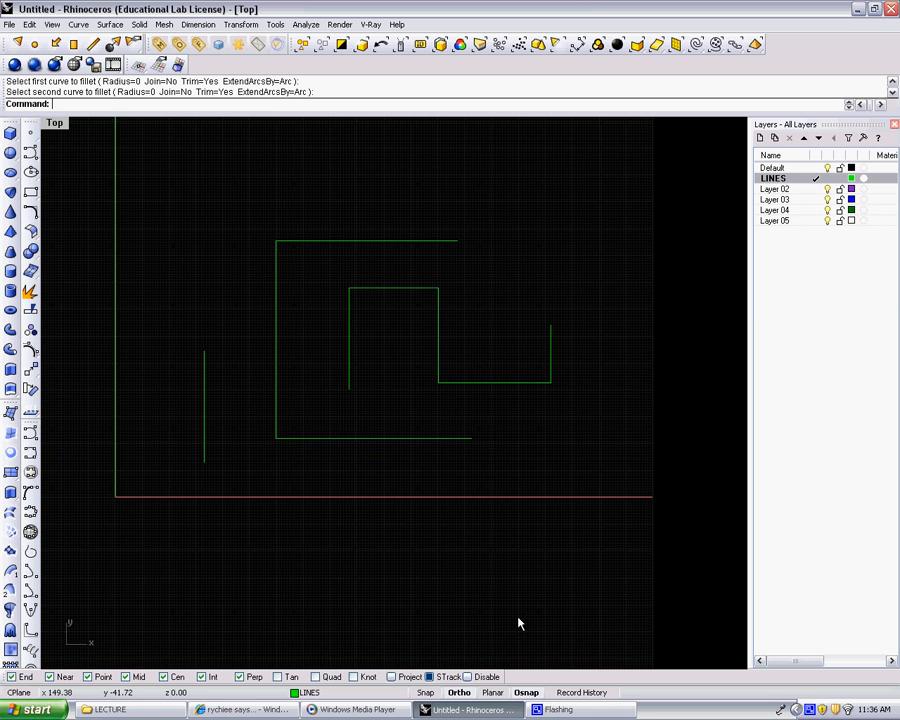
left_click(527, 693)
left_click(527, 693)
- Select all the drawn curves with a selection window and clear the selection
right_click_drag(377, 449, 428, 490)
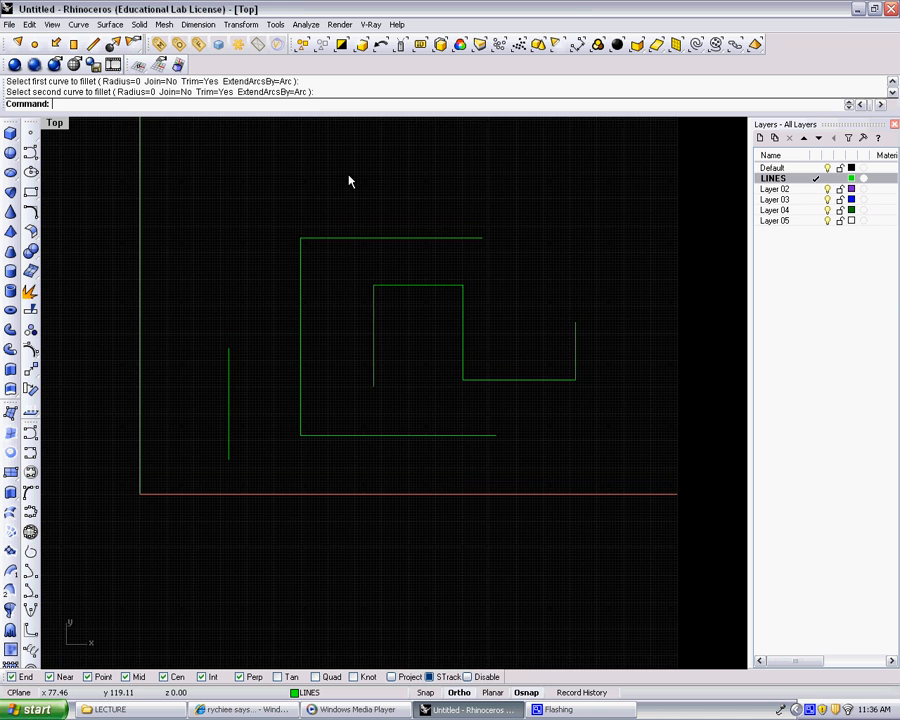
scroll(340, 244, "up", 4)
right_click_drag(376, 253, 388, 279)
scroll(404, 303, "down", 4)
right_click_drag(484, 315, 461, 340)
right_click_drag(317, 323, 259, 394)
scroll(255, 406, "down", 2)
scroll(255, 390, "down", 1)
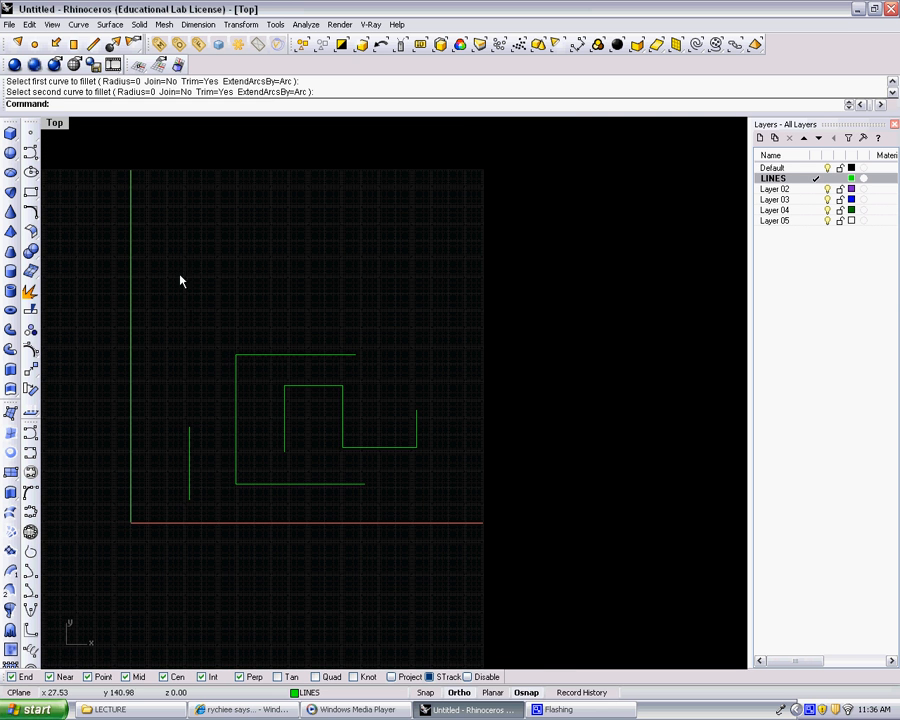
left_click_drag(173, 299, 487, 532)
left_click(299, 295)
scroll(298, 298, "down", 2)
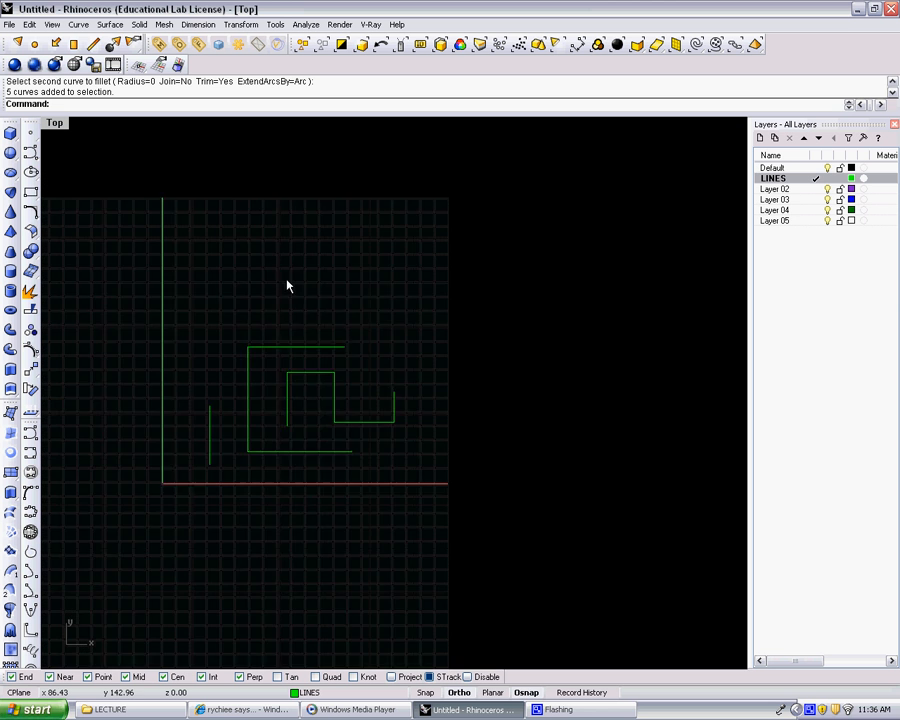
right_click_drag(287, 280, 283, 304)
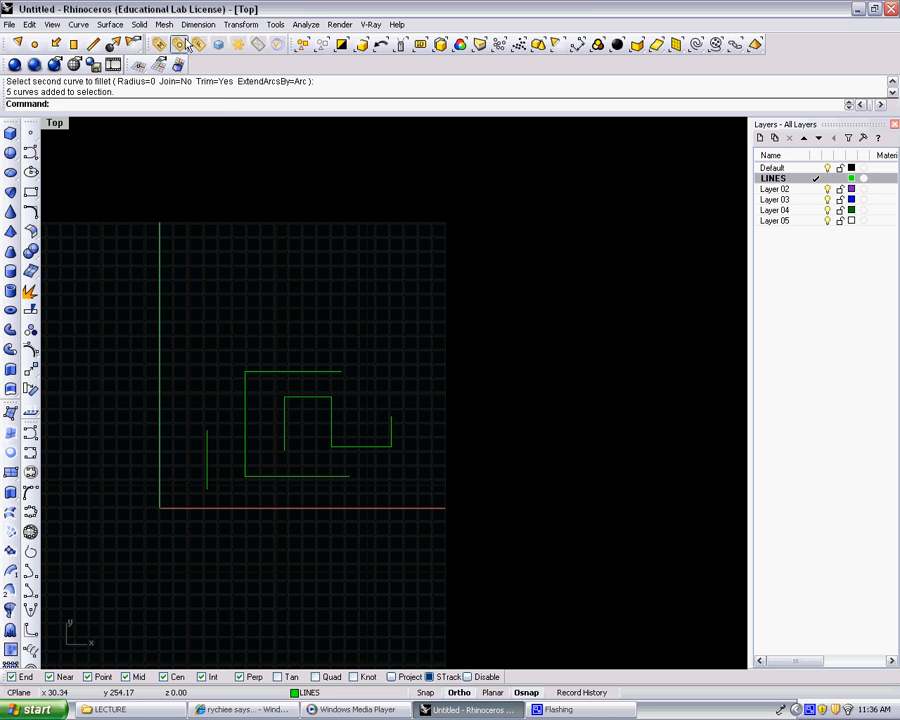
left_click(110, 24)
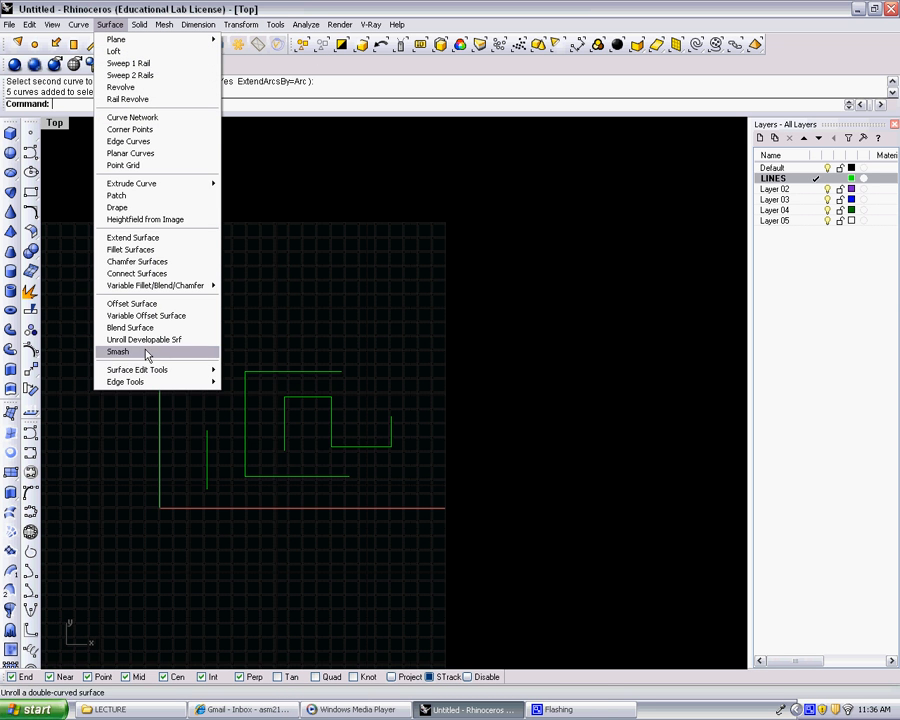
left_click(139, 24)
left_click(139, 24)
left_click(78, 24)
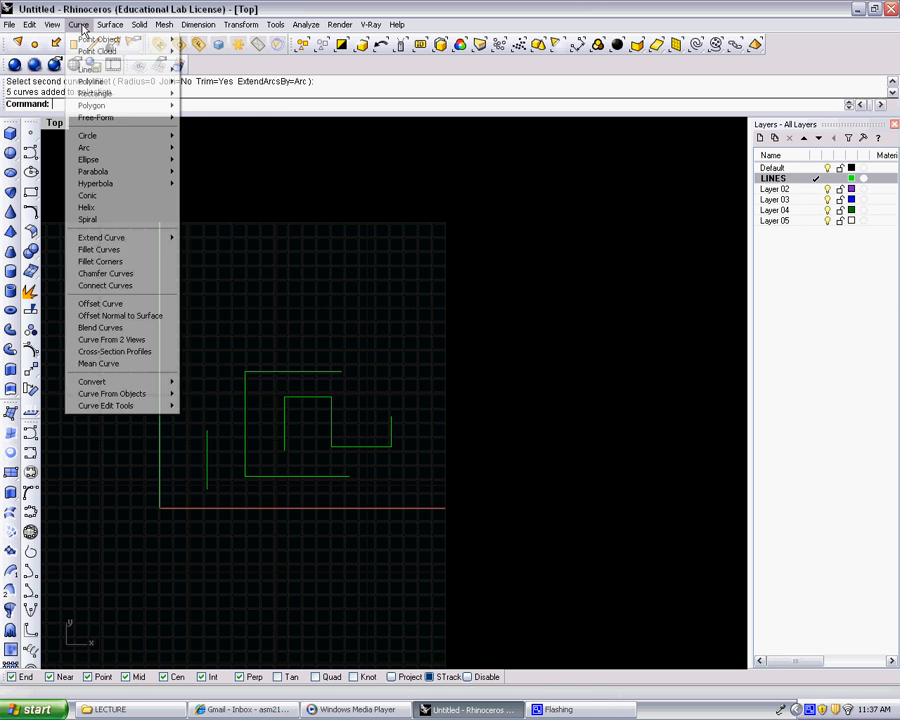
mouse_move(118, 384)
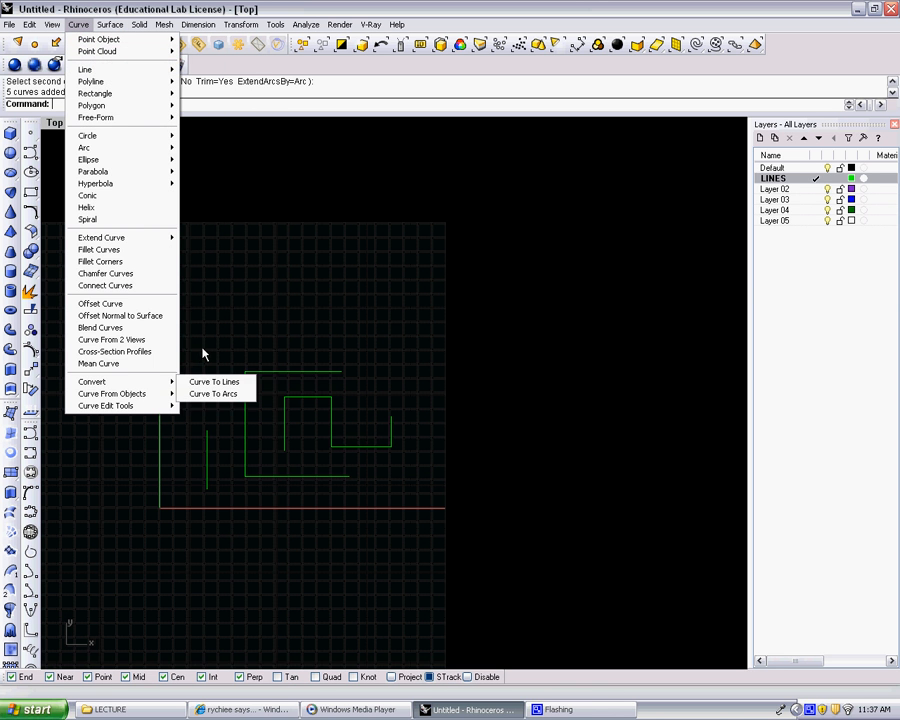
left_click(203, 352)
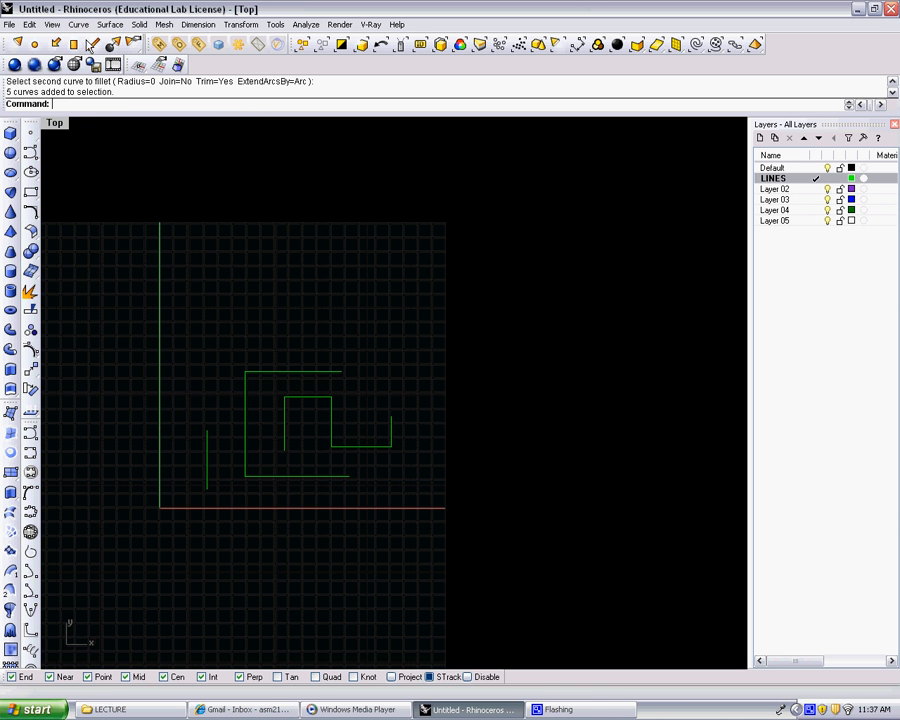
scroll(296, 333, "up", 3)
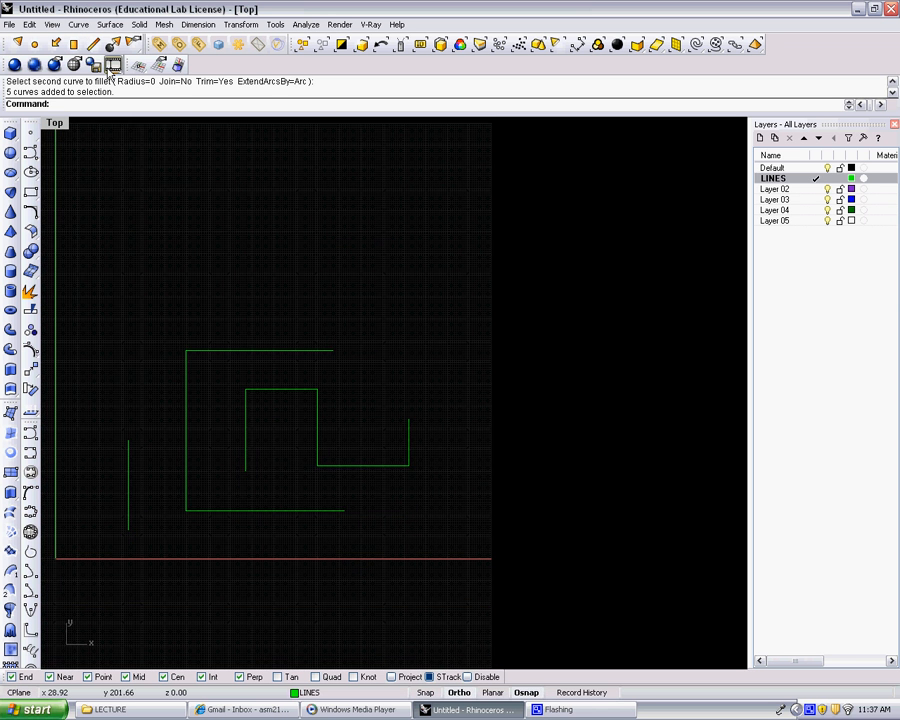
left_click(80, 25)
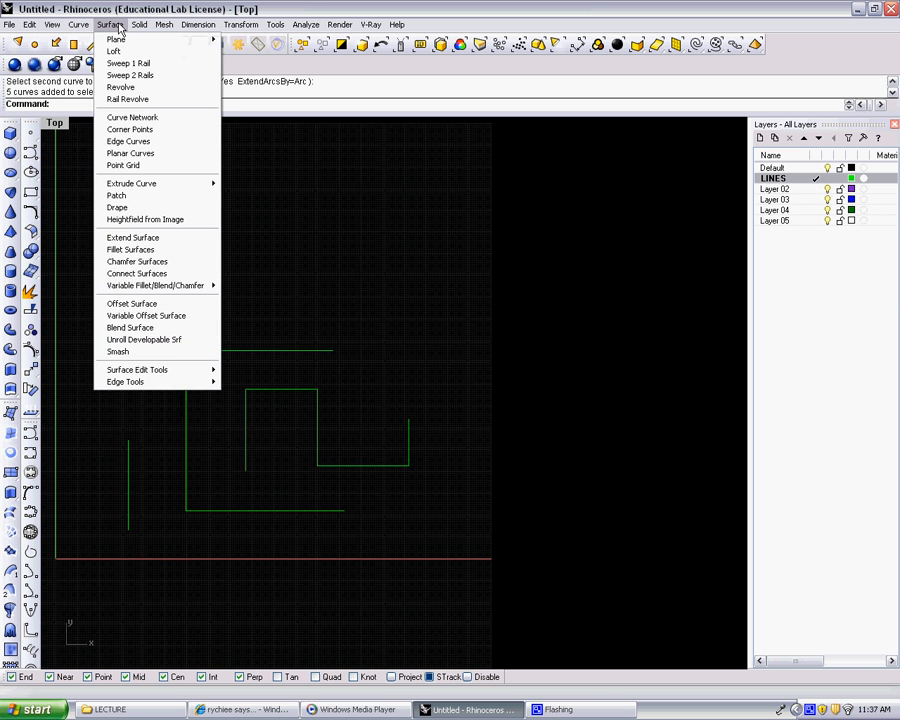
left_click(110, 25)
left_click(110, 25)
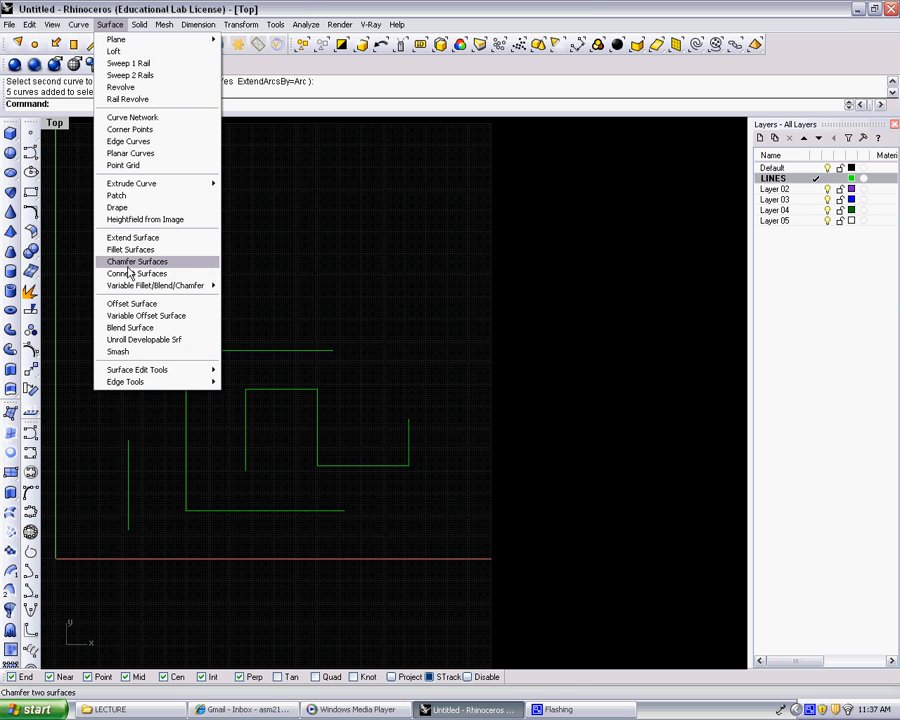
key("Escape")
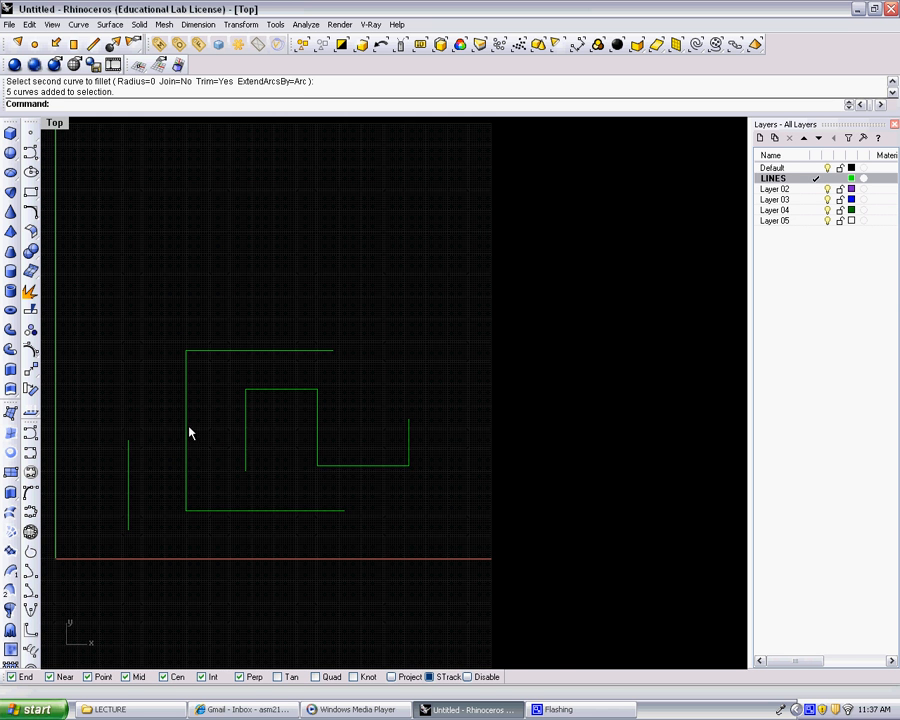
right_click_drag(243, 392, 307, 352)
mouse_move(498, 308)
right_mouse_down()
mouse_move(489, 351)
mouse_move(506, 352)
mouse_move(516, 327)
right_mouse_up()
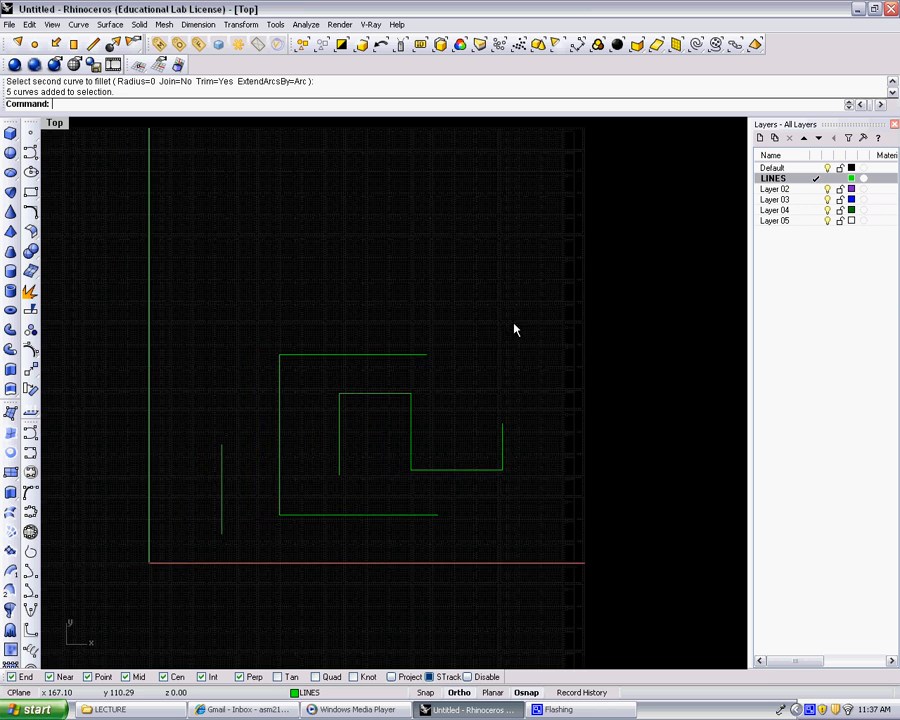
scroll(468, 370, "down", 4)
right_click_drag(432, 315, 445, 270)
scroll(444, 265, "up", 4)
right_click_drag(361, 312, 332, 300)
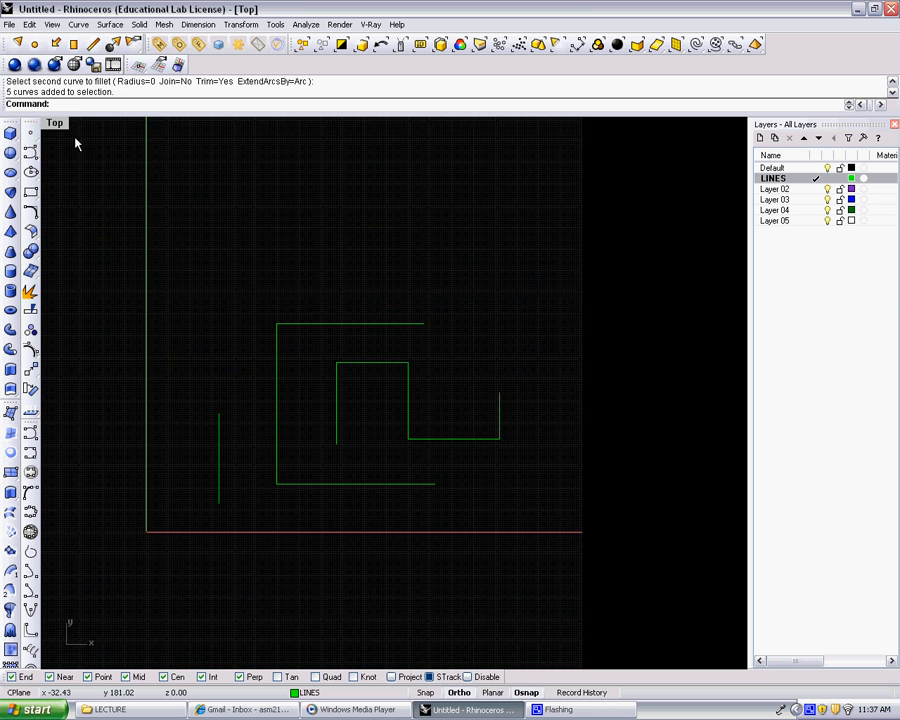
- View the drawn curves in a maximized Perspective viewport and return to the four-viewport layout
double_click(55, 125)
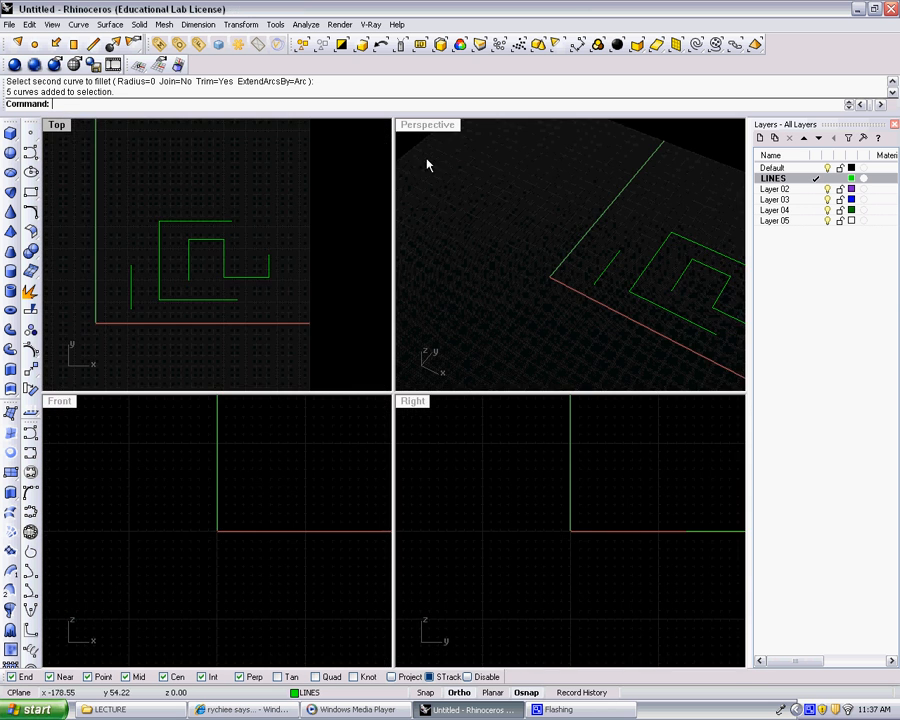
double_click(422, 126)
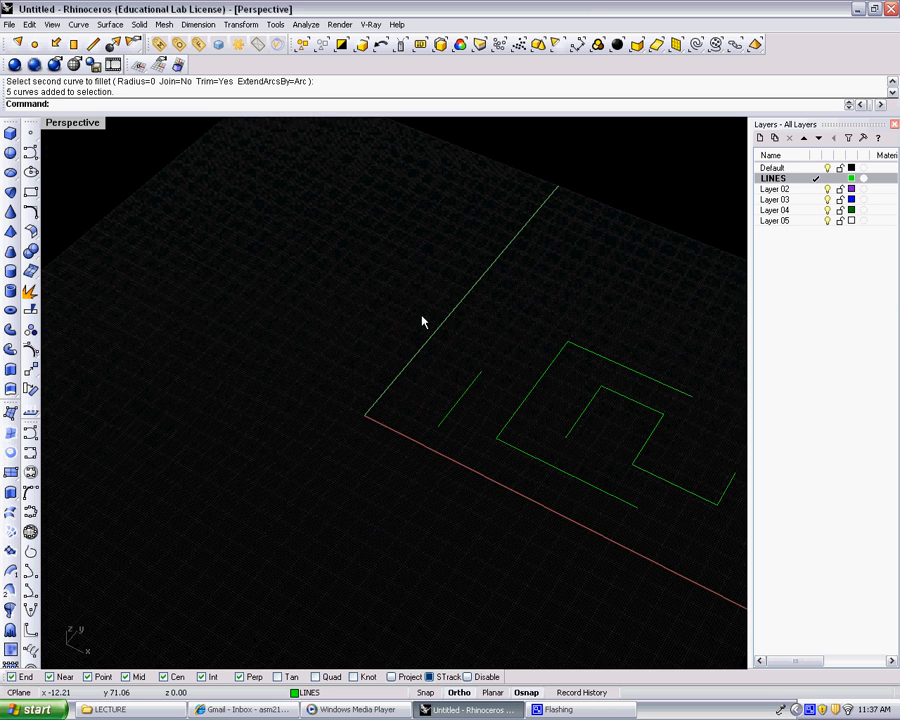
scroll(433, 319, "down", 3)
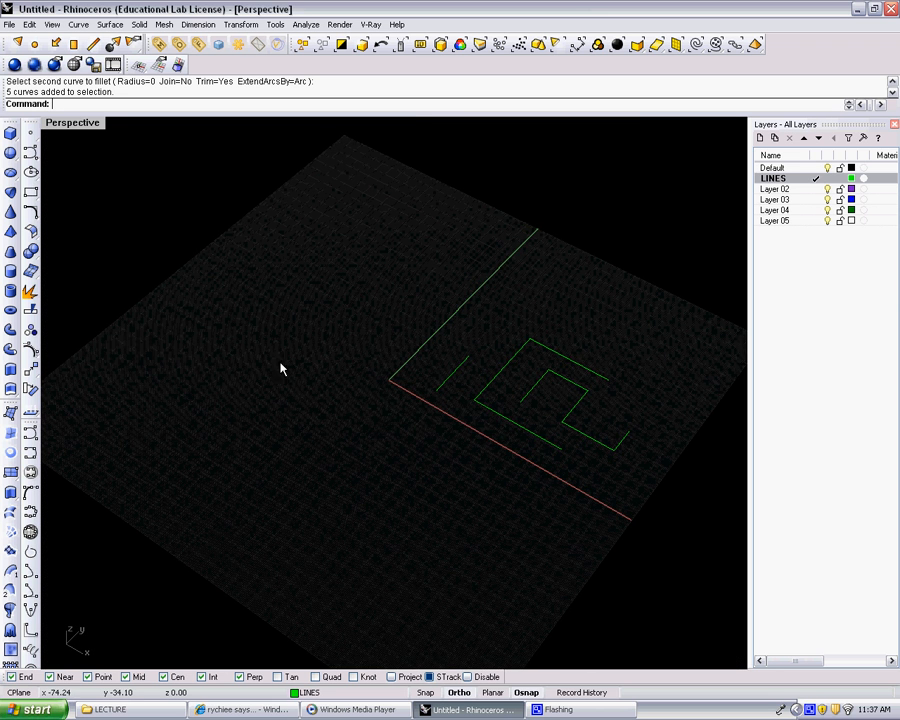
double_click(70, 124)
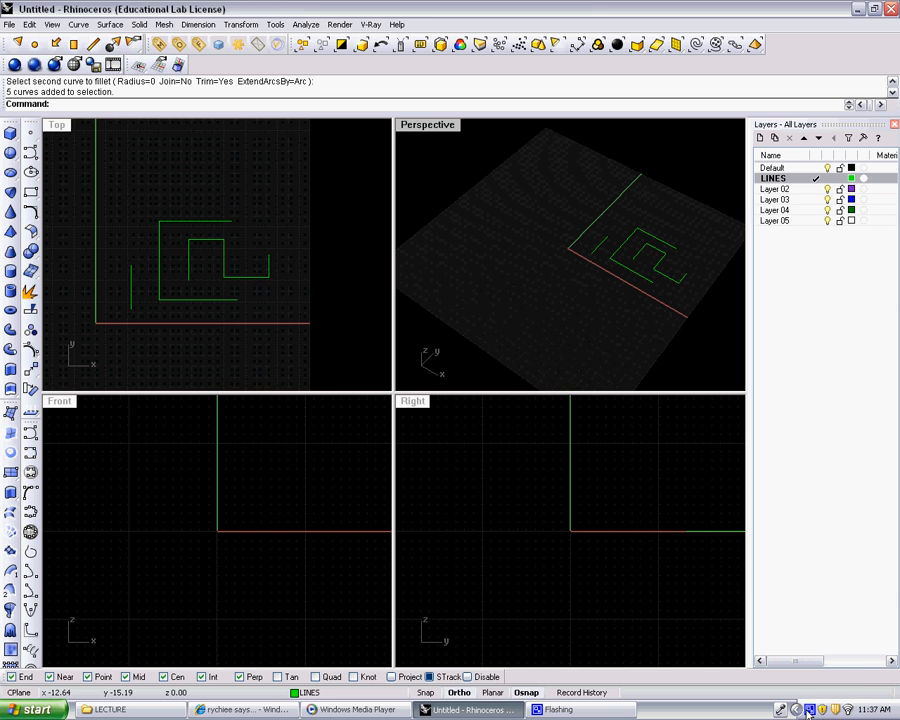